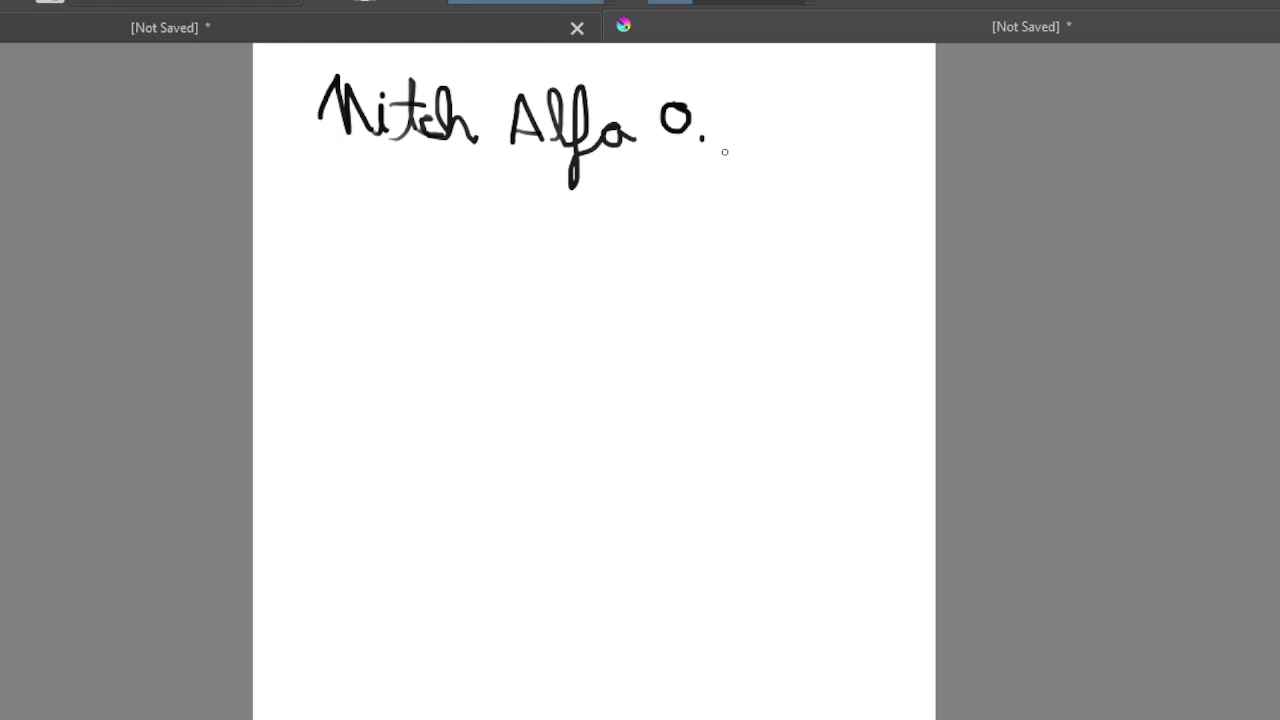
# - Finish the handwritten title "Nitch Alfa 0.01" by drawing the digits 01 after the decimal point, redrawing the 1
pyautogui.moveTo(737, 110)
pyautogui.mouseDown()
pyautogui.moveTo(719, 141)
pyautogui.moveTo(745, 130)
pyautogui.moveTo(729, 121)
pyautogui.moveTo(782, 108)
pyautogui.moveTo(774, 170)
pyautogui.mouseUp()
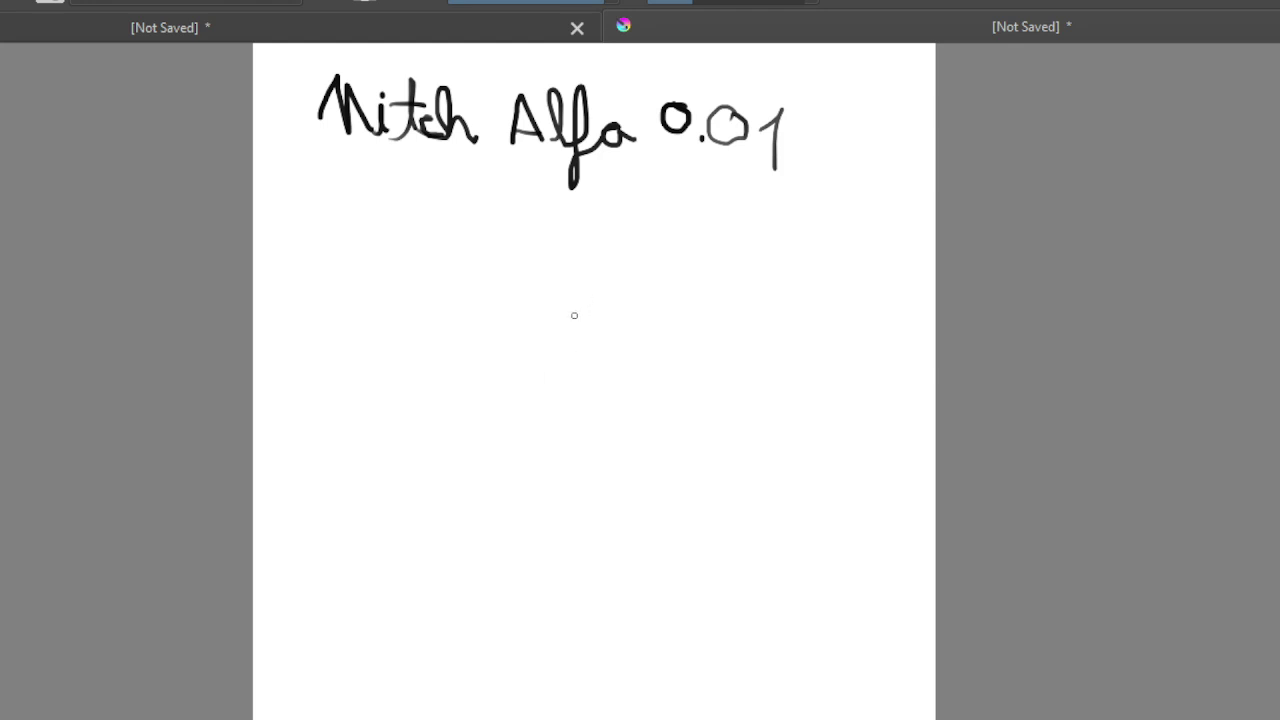
pyautogui.moveTo(572, 292)
pyautogui.mouseDown()
pyautogui.moveTo(590, 385)
pyautogui.moveTo(605, 291)
pyautogui.moveTo(562, 290)
pyautogui.mouseUp()
pyautogui.hotkey('ctrl', 'z')
pyautogui.hotkey('ctrl', 'z')
pyautogui.moveTo(761, 118)
pyautogui.mouseDown()
pyautogui.moveTo(778, 100)
pyautogui.moveTo(786, 158)
pyautogui.mouseUp()
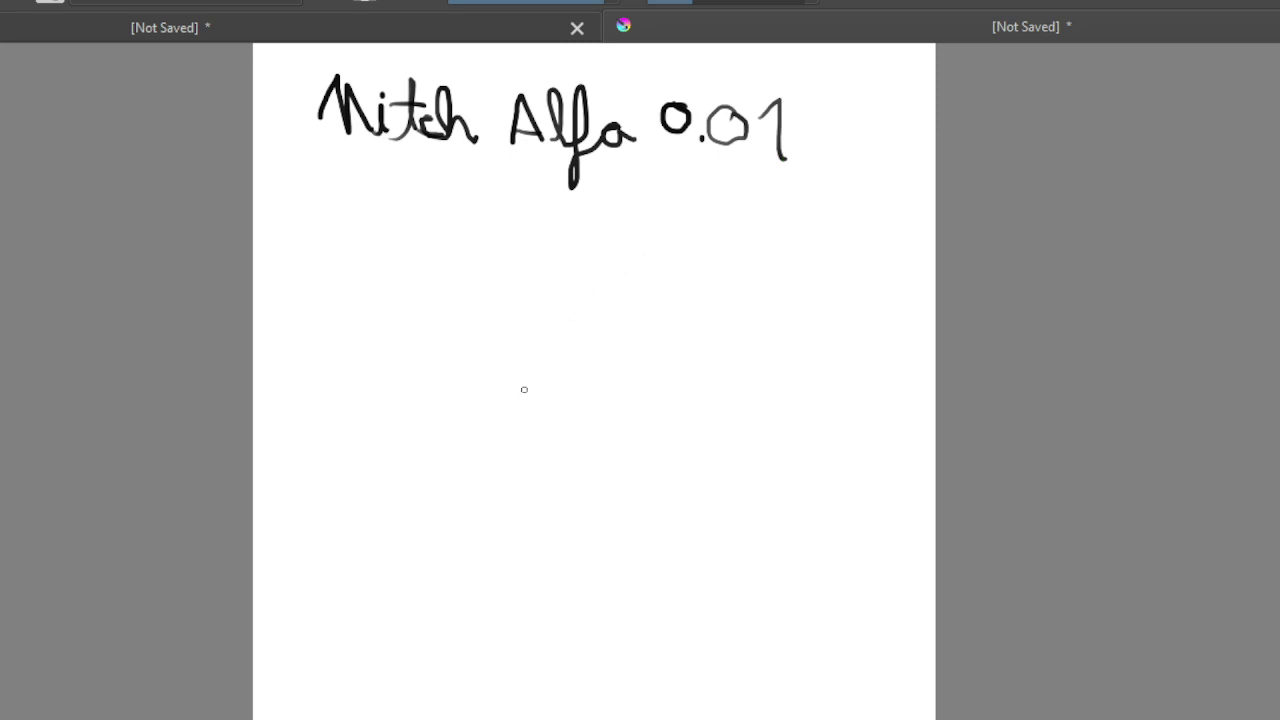
pyautogui.moveTo(546, 334)
pyautogui.mouseDown()
pyautogui.moveTo(527, 350)
pyautogui.moveTo(572, 442)
pyautogui.moveTo(601, 328)
pyautogui.moveTo(546, 322)
pyautogui.moveTo(530, 344)
pyautogui.moveTo(556, 424)
pyautogui.mouseUp()
pyautogui.moveTo(559, 366); pyautogui.dragTo(557, 434)
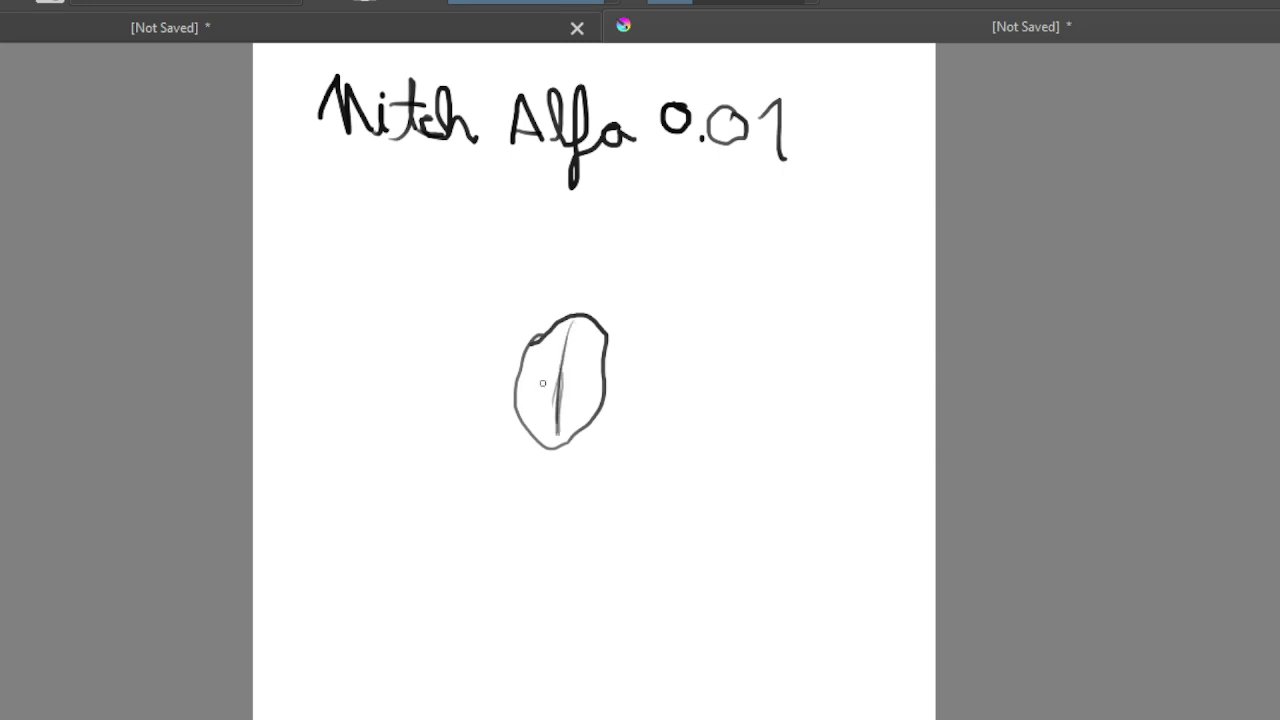
pyautogui.moveTo(548, 380)
pyautogui.mouseDown()
pyautogui.moveTo(516, 369)
pyautogui.moveTo(596, 393)
pyautogui.mouseUp()
pyautogui.moveTo(514, 367); pyautogui.dragTo(602, 398)
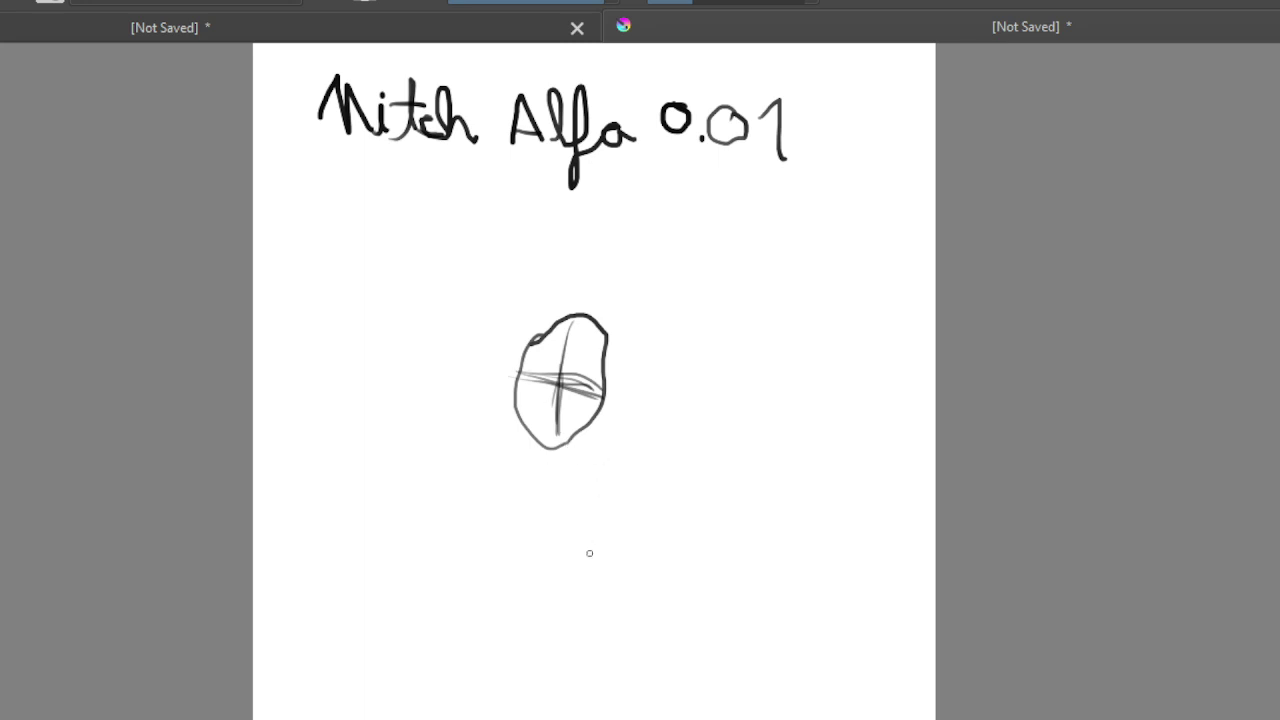
pyautogui.hotkey('ctrl', 'z')
pyautogui.hotkey('ctrl', 'z')
pyautogui.hotkey('ctrl', 'z')
pyautogui.hotkey('ctrl', 'z')
pyautogui.hotkey('ctrl', 'z')
pyautogui.hotkey('ctrl', 'z')
pyautogui.hotkey('ctrl', 'z')
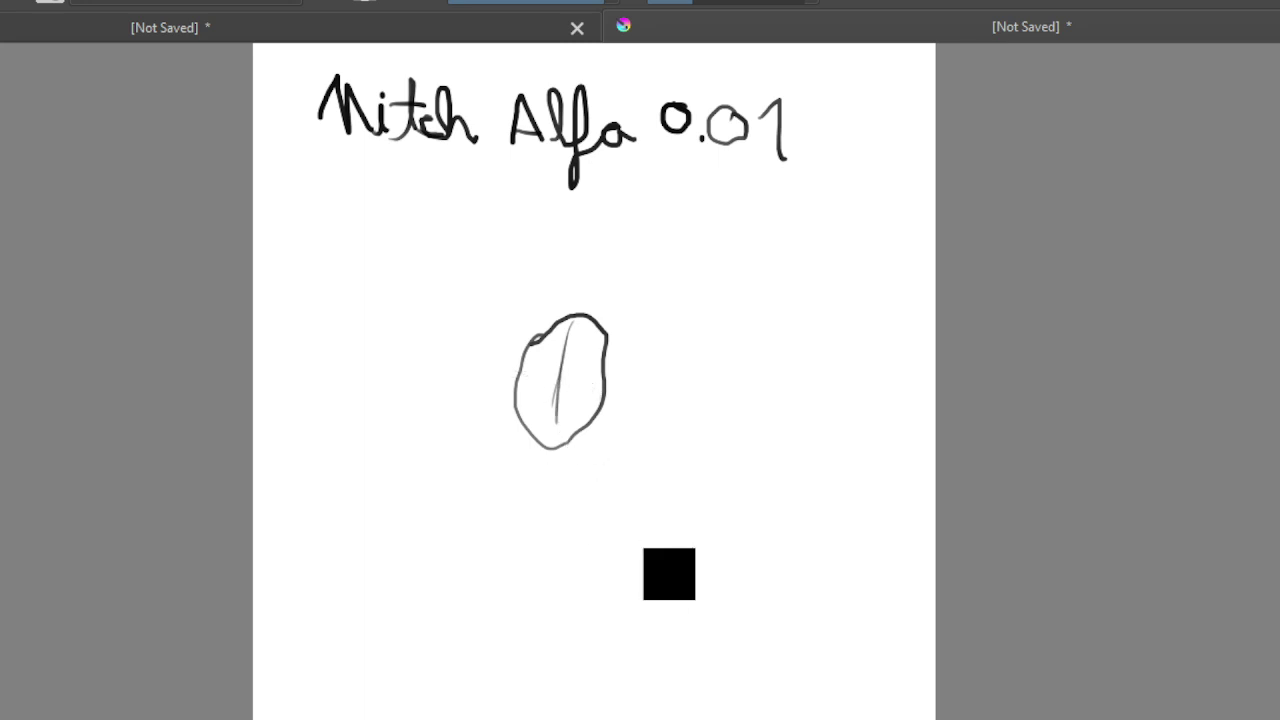
pyautogui.hotkey('ctrl', 'z')
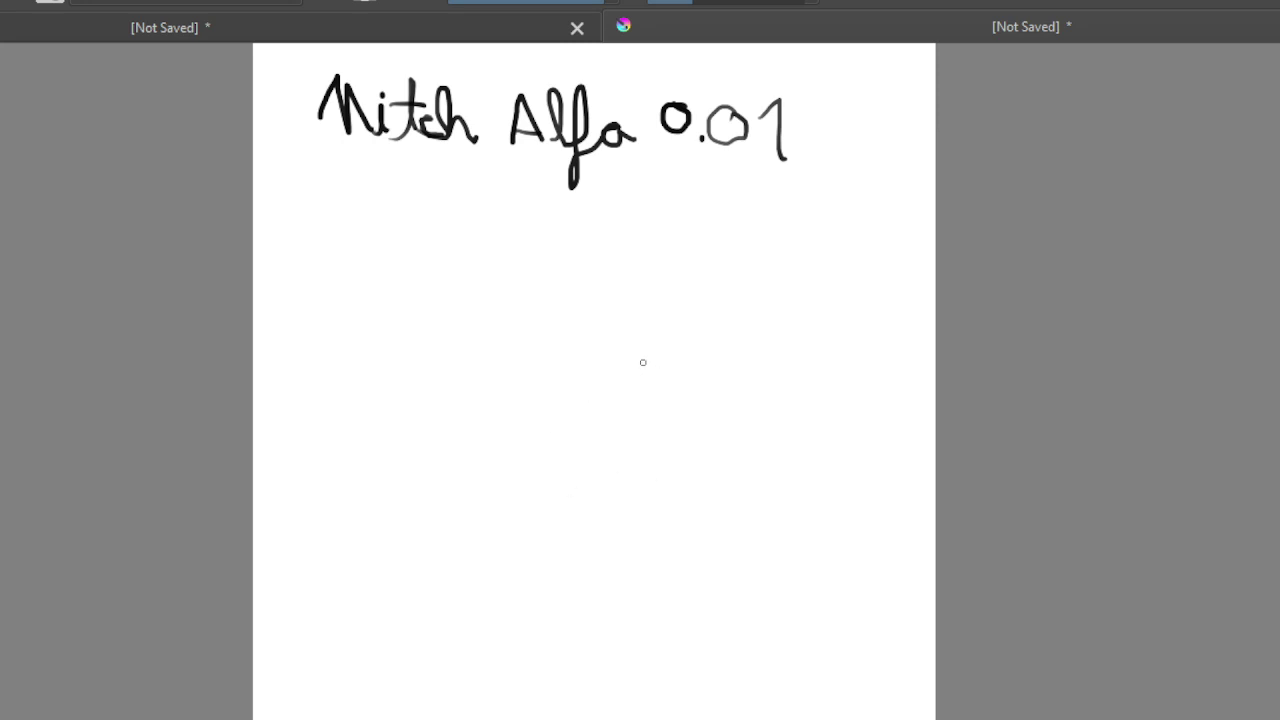
# - Sketch a large tilted oval for the head below the title, with crossing vertical and horizontal face guidelines
pyautogui.moveTo(630, 353)
pyautogui.mouseDown()
pyautogui.moveTo(584, 347)
pyautogui.moveTo(518, 443)
pyautogui.moveTo(636, 513)
pyautogui.moveTo(689, 419)
pyautogui.moveTo(637, 365)
pyautogui.moveTo(529, 429)
pyautogui.moveTo(512, 617)
pyautogui.moveTo(645, 627)
pyautogui.moveTo(727, 454)
pyautogui.moveTo(668, 350)
pyautogui.moveTo(596, 369)
pyautogui.moveTo(563, 401)
pyautogui.mouseUp()
pyautogui.hotkey('ctrl', 'z')
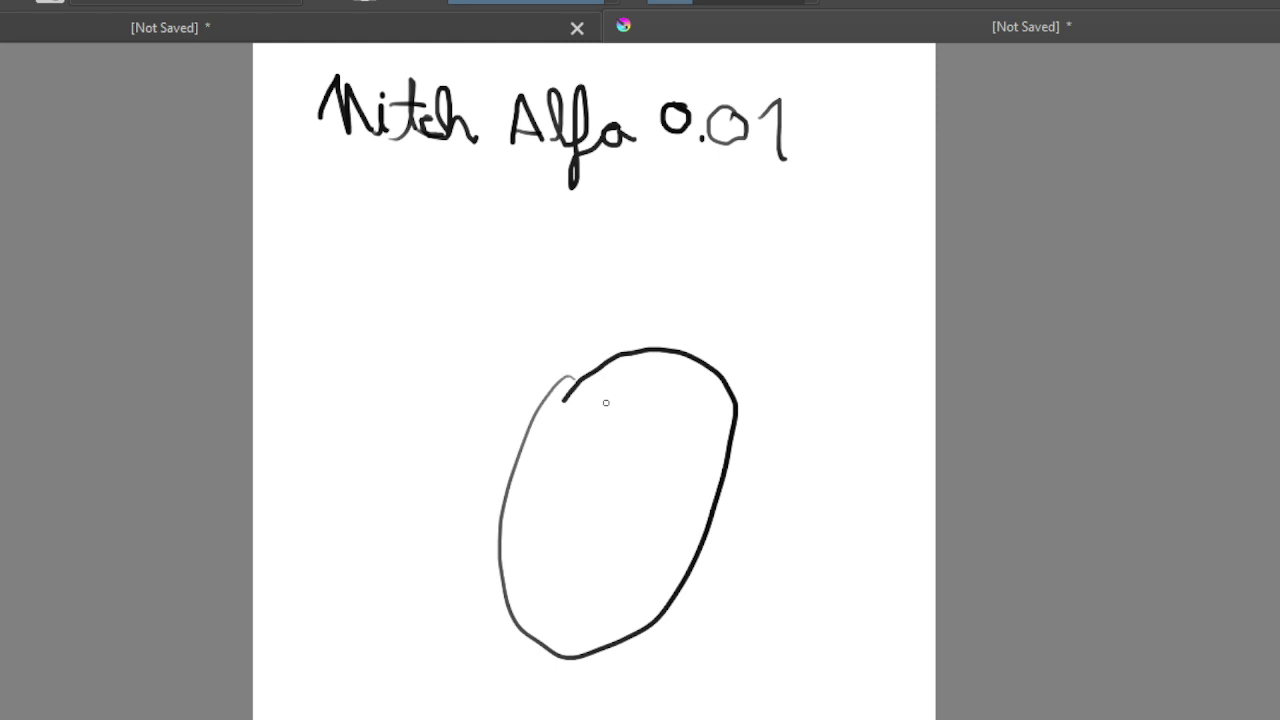
pyautogui.moveTo(677, 362); pyautogui.dragTo(606, 514)
pyautogui.moveTo(652, 420); pyautogui.dragTo(608, 536)
pyautogui.moveTo(644, 450); pyautogui.dragTo(590, 578)
pyautogui.moveTo(606, 526)
pyautogui.mouseDown()
pyautogui.moveTo(568, 638)
pyautogui.moveTo(574, 622)
pyautogui.mouseUp()
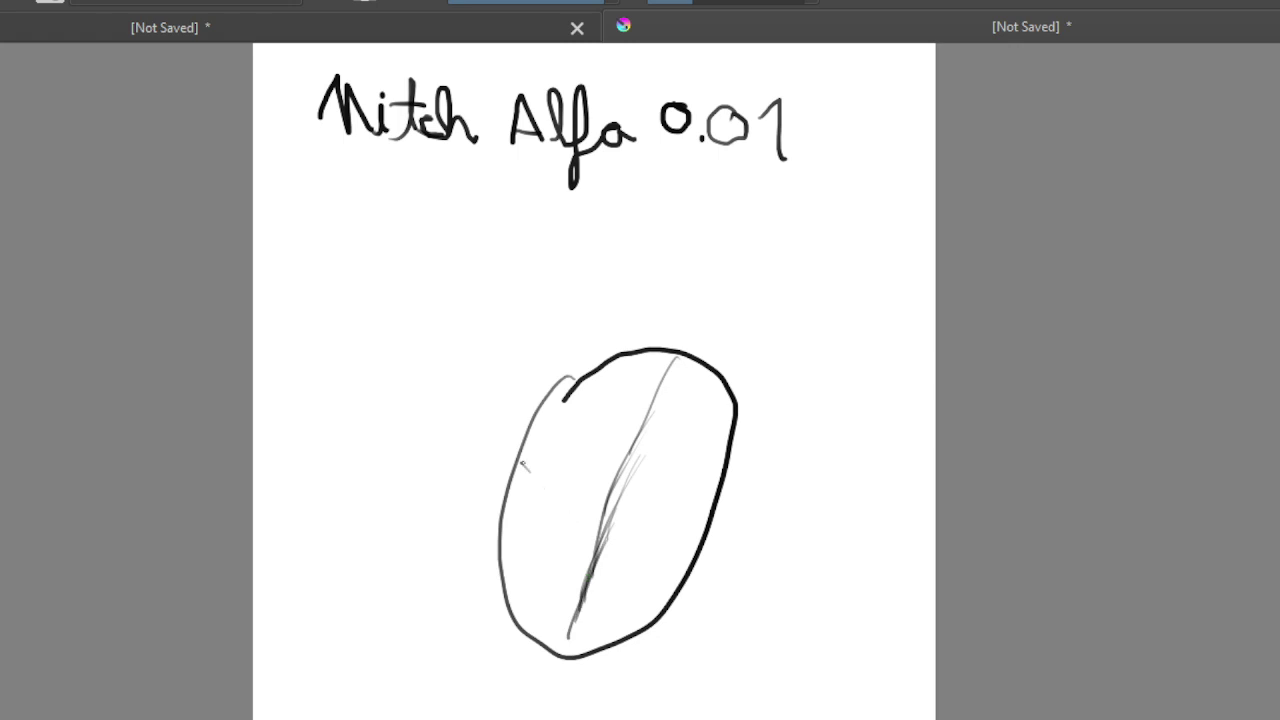
pyautogui.moveTo(522, 464); pyautogui.dragTo(662, 526)
pyautogui.moveTo(598, 498)
pyautogui.mouseDown()
pyautogui.moveTo(694, 540)
pyautogui.moveTo(624, 496)
pyautogui.moveTo(694, 540)
pyautogui.mouseUp()
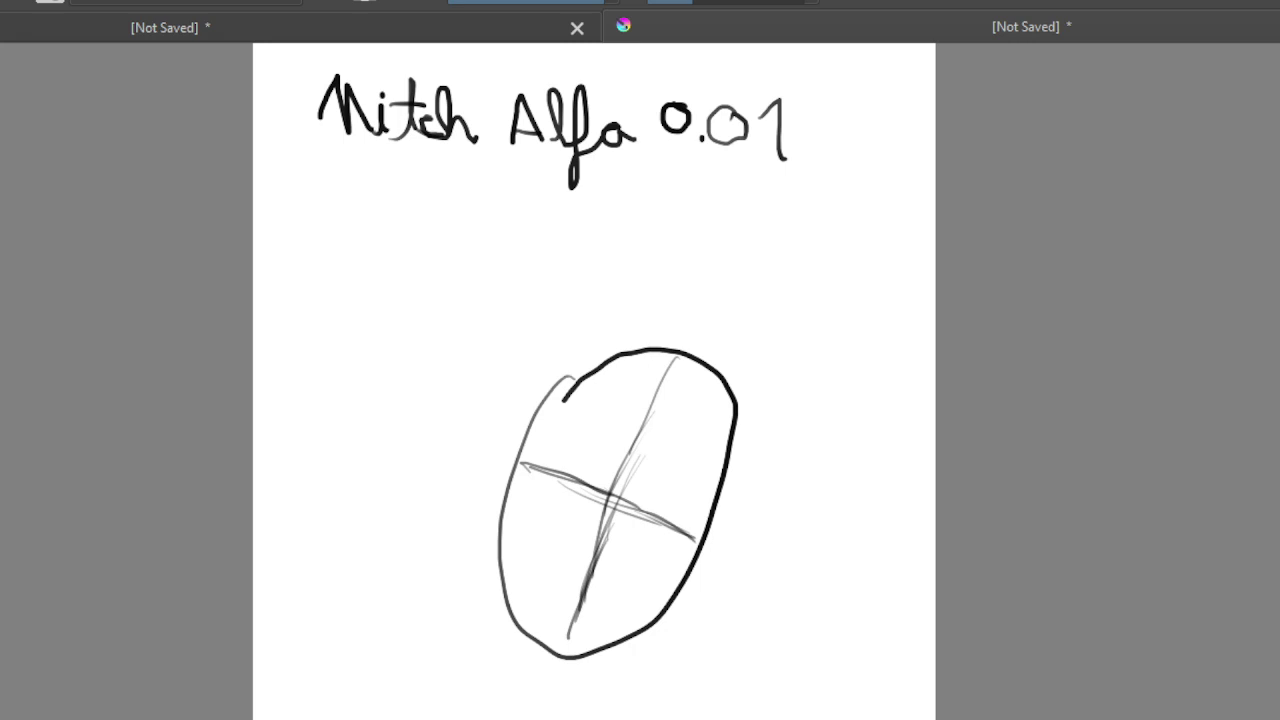
# - Fade the head sketch to light grey as a guide and add a new layer for the linework
pyautogui.press('Delete')
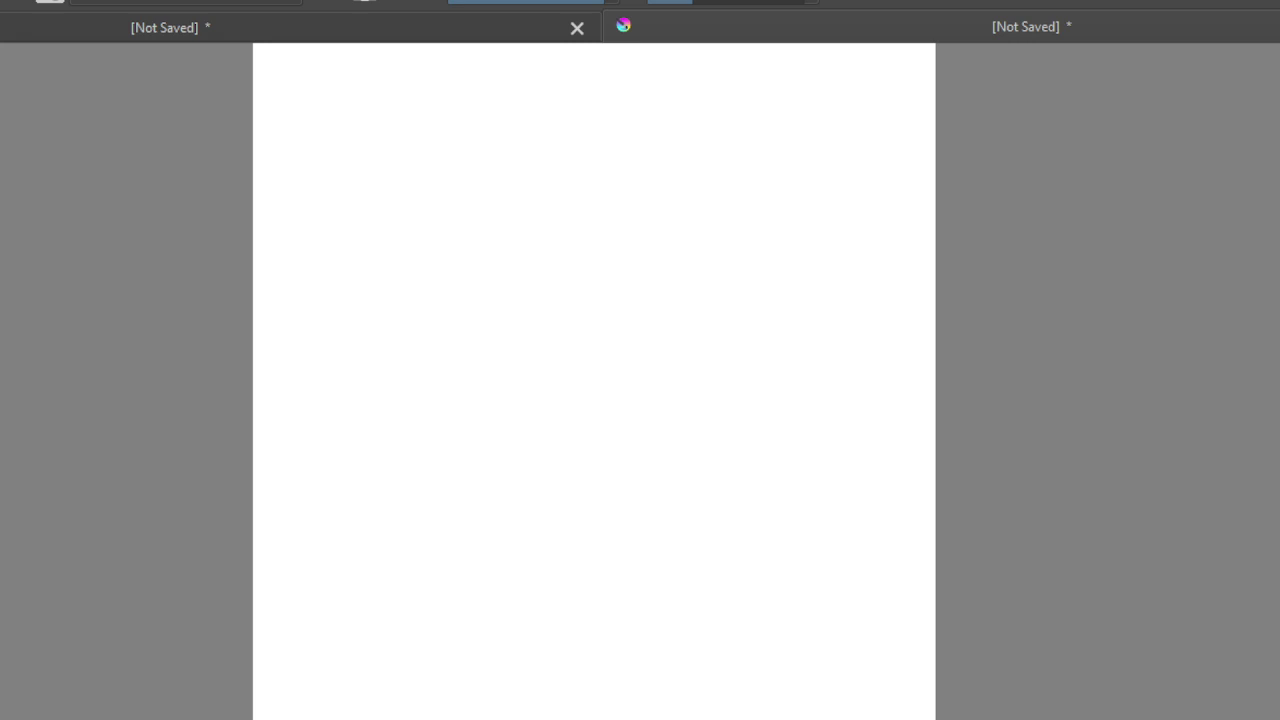
pyautogui.hotkey('ctrl', 'z')
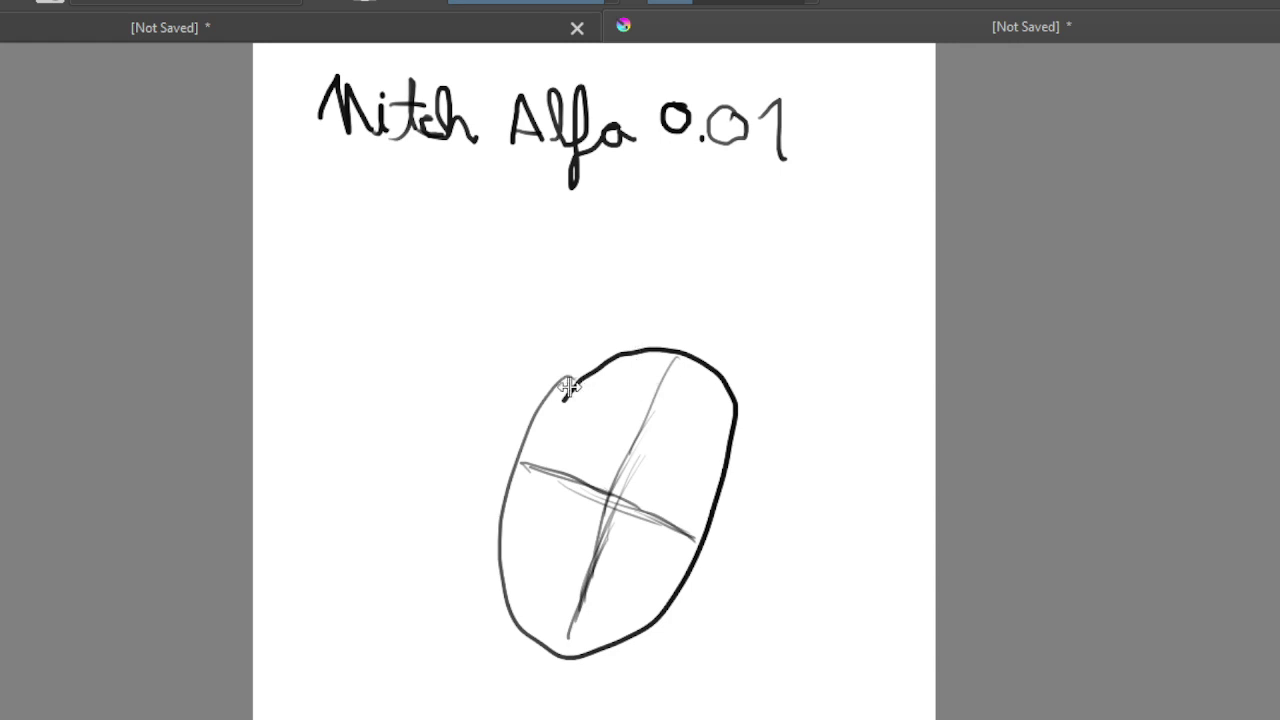
pyautogui.hotkey('ctrl', 'shift', 'n')
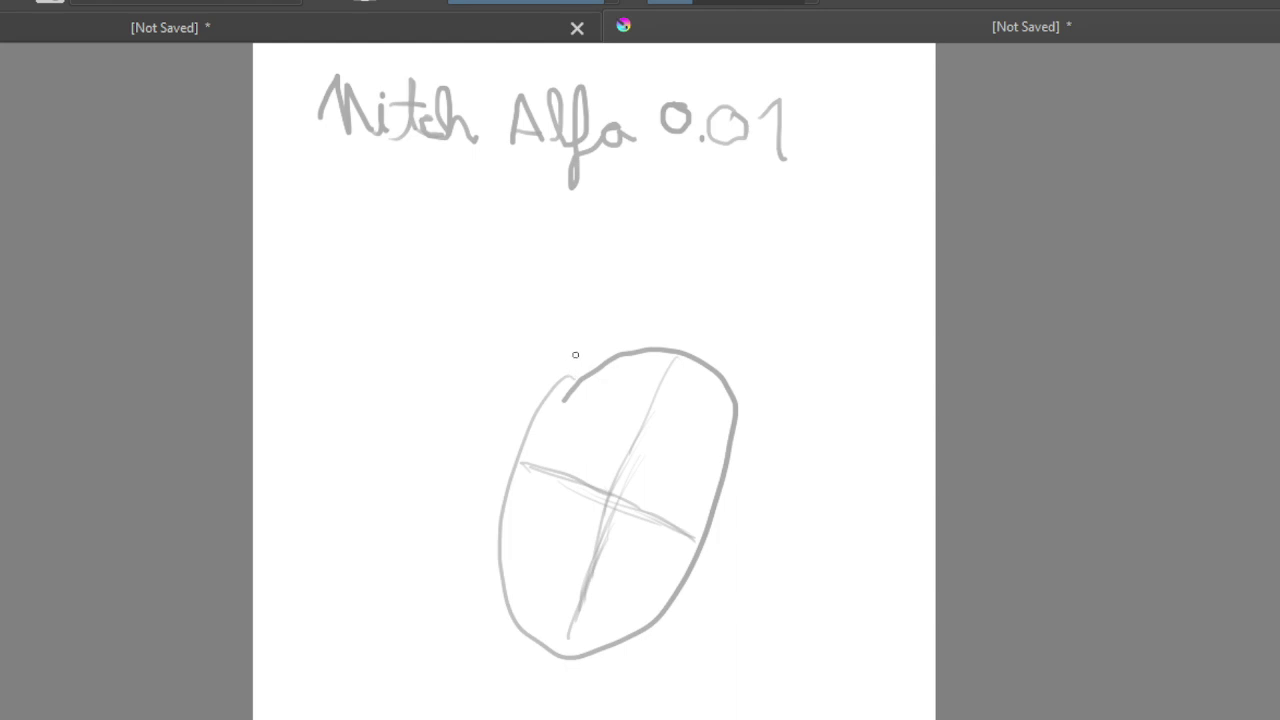
# - Scribble dense, short black strokes of spiky hair across the top of the head oval
pyautogui.moveTo(578, 372)
pyautogui.mouseDown()
pyautogui.moveTo(591, 398)
pyautogui.moveTo(597, 381)
pyautogui.moveTo(597, 408)
pyautogui.moveTo(577, 374)
pyautogui.moveTo(596, 400)
pyautogui.mouseUp()
pyautogui.moveTo(576, 372)
pyautogui.mouseDown()
pyautogui.moveTo(553, 398)
pyautogui.moveTo(561, 388)
pyautogui.moveTo(528, 396)
pyautogui.moveTo(563, 400)
pyautogui.moveTo(526, 374)
pyautogui.moveTo(545, 387)
pyautogui.moveTo(578, 371)
pyautogui.moveTo(547, 407)
pyautogui.moveTo(596, 348)
pyautogui.moveTo(577, 378)
pyautogui.moveTo(571, 359)
pyautogui.moveTo(533, 402)
pyautogui.moveTo(512, 403)
pyautogui.moveTo(578, 345)
pyautogui.moveTo(594, 374)
pyautogui.moveTo(617, 366)
pyautogui.moveTo(605, 342)
pyautogui.moveTo(629, 360)
pyautogui.moveTo(548, 387)
pyautogui.moveTo(532, 361)
pyautogui.moveTo(576, 328)
pyautogui.moveTo(562, 344)
pyautogui.moveTo(581, 341)
pyautogui.moveTo(571, 372)
pyautogui.moveTo(636, 349)
pyautogui.moveTo(572, 355)
pyautogui.moveTo(572, 337)
pyautogui.moveTo(641, 332)
pyautogui.moveTo(617, 370)
pyautogui.moveTo(659, 338)
pyautogui.moveTo(626, 396)
pyautogui.moveTo(690, 340)
pyautogui.moveTo(683, 382)
pyautogui.moveTo(638, 412)
pyautogui.moveTo(662, 420)
pyautogui.moveTo(700, 405)
pyautogui.moveTo(693, 433)
pyautogui.moveTo(728, 390)
pyautogui.moveTo(704, 445)
pyautogui.moveTo(686, 362)
pyautogui.moveTo(630, 420)
pyautogui.moveTo(632, 360)
pyautogui.moveTo(665, 405)
pyautogui.moveTo(680, 350)
pyautogui.moveTo(700, 435)
pyautogui.moveTo(720, 440)
pyautogui.moveTo(712, 352)
pyautogui.moveTo(740, 435)
pyautogui.moveTo(758, 377)
pyautogui.moveTo(742, 448)
pyautogui.moveTo(720, 465)
pyautogui.moveTo(726, 352)
pyautogui.moveTo(640, 368)
pyautogui.moveTo(580, 360)
pyautogui.moveTo(555, 385)
pyautogui.moveTo(585, 340)
pyautogui.moveTo(605, 430)
pyautogui.moveTo(625, 390)
pyautogui.moveTo(592, 384)
pyautogui.moveTo(556, 422)
pyautogui.moveTo(612, 369)
pyautogui.moveTo(646, 418)
pyautogui.moveTo(678, 410)
pyautogui.moveTo(666, 445)
pyautogui.moveTo(712, 420)
pyautogui.moveTo(634, 322)
pyautogui.moveTo(618, 340)
pyautogui.moveTo(666, 324)
pyautogui.moveTo(694, 403)
pyautogui.moveTo(686, 374)
pyautogui.moveTo(682, 402)
pyautogui.moveTo(680, 376)
pyautogui.moveTo(628, 370)
pyautogui.moveTo(625, 327)
pyautogui.moveTo(606, 366)
pyautogui.moveTo(616, 327)
pyautogui.moveTo(603, 310)
pyautogui.moveTo(600, 339)
pyautogui.moveTo(712, 358)
pyautogui.moveTo(726, 396)
pyautogui.moveTo(756, 384)
pyautogui.moveTo(727, 399)
pyautogui.moveTo(726, 360)
pyautogui.moveTo(702, 420)
pyautogui.moveTo(700, 406)
pyautogui.moveTo(648, 396)
pyautogui.moveTo(634, 369)
pyautogui.moveTo(628, 385)
pyautogui.moveTo(590, 350)
pyautogui.moveTo(548, 420)
pyautogui.moveTo(553, 339)
pyautogui.mouseUp()
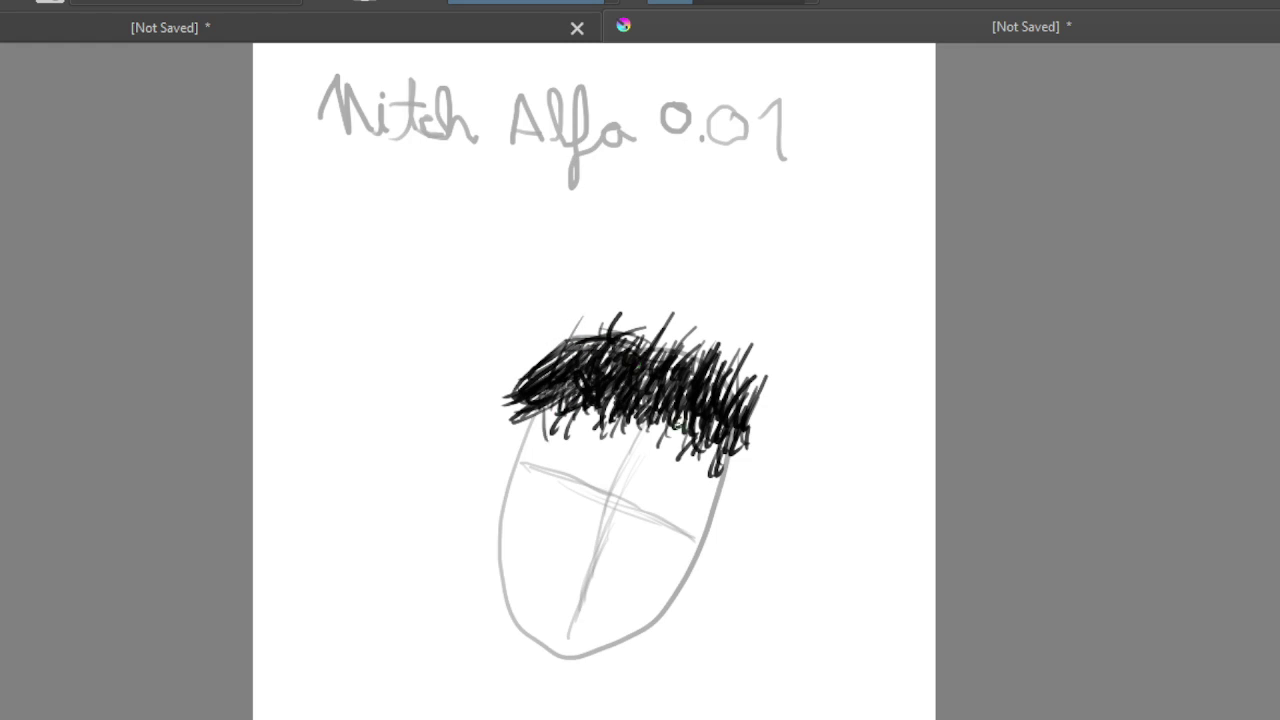
pyautogui.moveTo(743, 411)
pyautogui.mouseDown()
pyautogui.moveTo(726, 464)
pyautogui.moveTo(786, 386)
pyautogui.moveTo(750, 444)
pyautogui.moveTo(755, 355)
pyautogui.moveTo(740, 378)
pyautogui.moveTo(737, 353)
pyautogui.moveTo(736, 380)
pyautogui.moveTo(702, 343)
pyautogui.mouseUp()
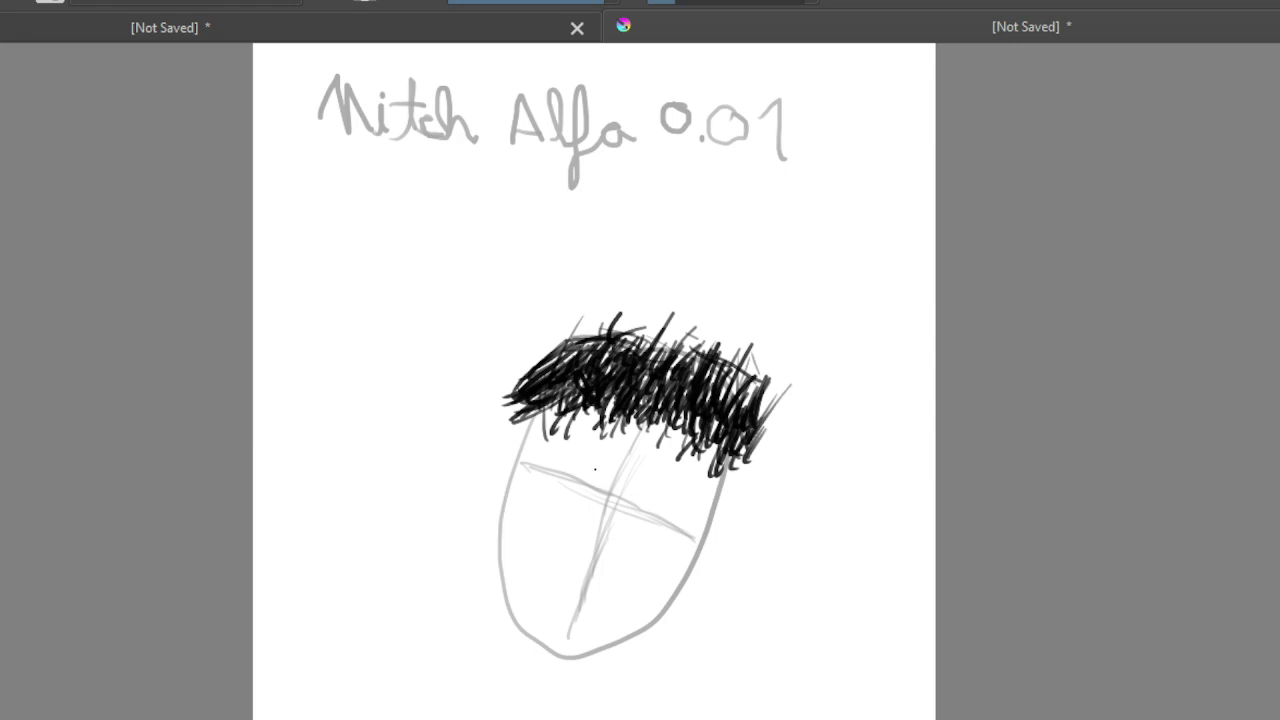
# - Outline an oval eye with a thin brush under the hair, above the left half of the horizontal guideline
pyautogui.moveTo(598, 466)
pyautogui.mouseDown()
pyautogui.moveTo(569, 461)
pyautogui.moveTo(554, 432)
pyautogui.moveTo(600, 442)
pyautogui.moveTo(606, 466)
pyautogui.moveTo(584, 471)
pyautogui.moveTo(558, 456)
pyautogui.moveTo(562, 432)
pyautogui.moveTo(612, 449)
pyautogui.mouseUp()
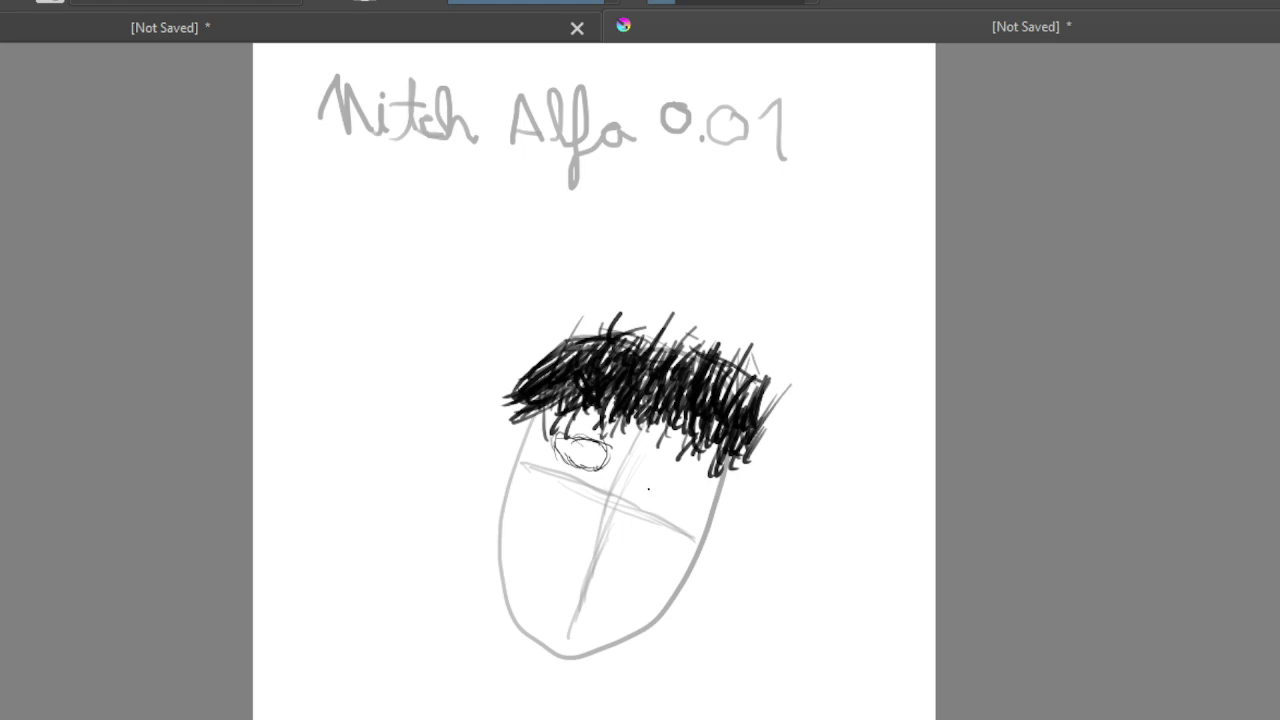
pyautogui.moveTo(644, 487)
pyautogui.mouseDown()
pyautogui.moveTo(642, 471)
pyautogui.moveTo(682, 475)
pyautogui.moveTo(700, 520)
pyautogui.moveTo(652, 504)
pyautogui.moveTo(648, 486)
pyautogui.moveTo(698, 520)
pyautogui.moveTo(674, 478)
pyautogui.moveTo(640, 484)
pyautogui.mouseUp()
pyautogui.moveTo(562, 452); pyautogui.dragTo(584, 456)
# - Select the eye with a rectangular selection and place a copy of it on the right half of the face
pyautogui.scroll(3, 903, 523)
pyautogui.scroll(-3, 449, 494)
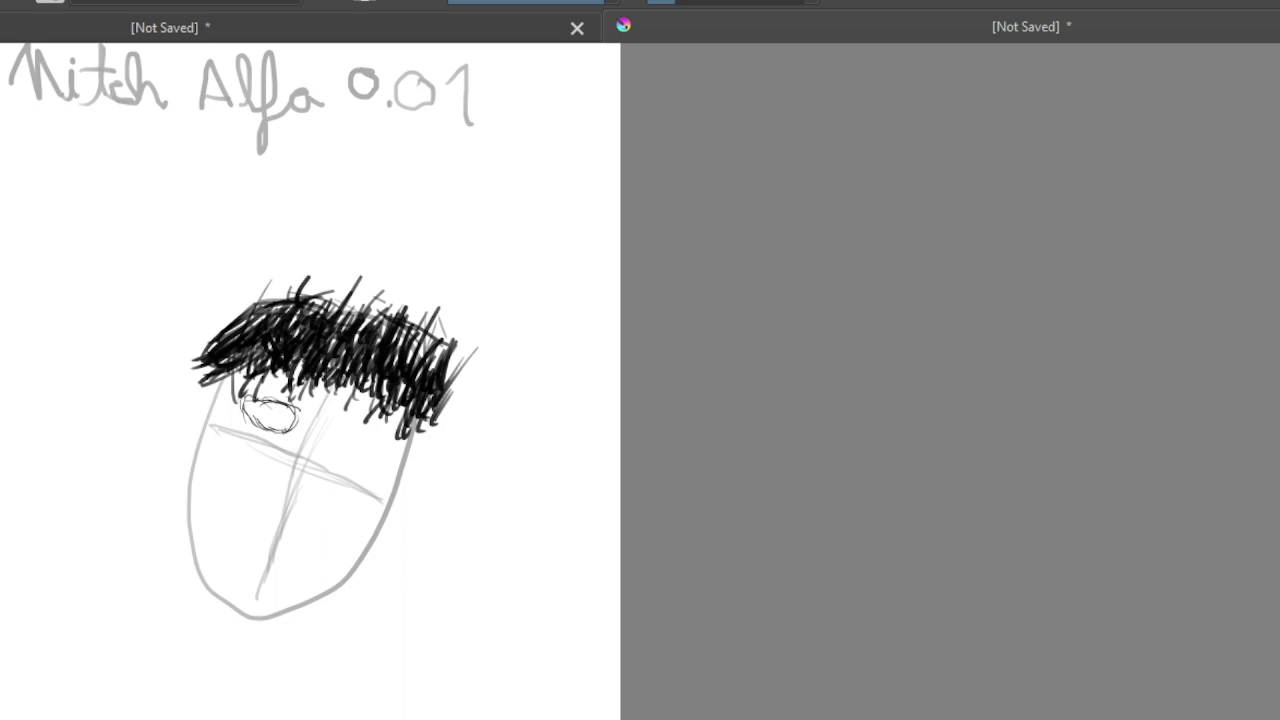
pyautogui.scroll(4, 330, 400)
pyautogui.scroll(-3, 330, 400)
pyautogui.scroll(3, 330, 400)
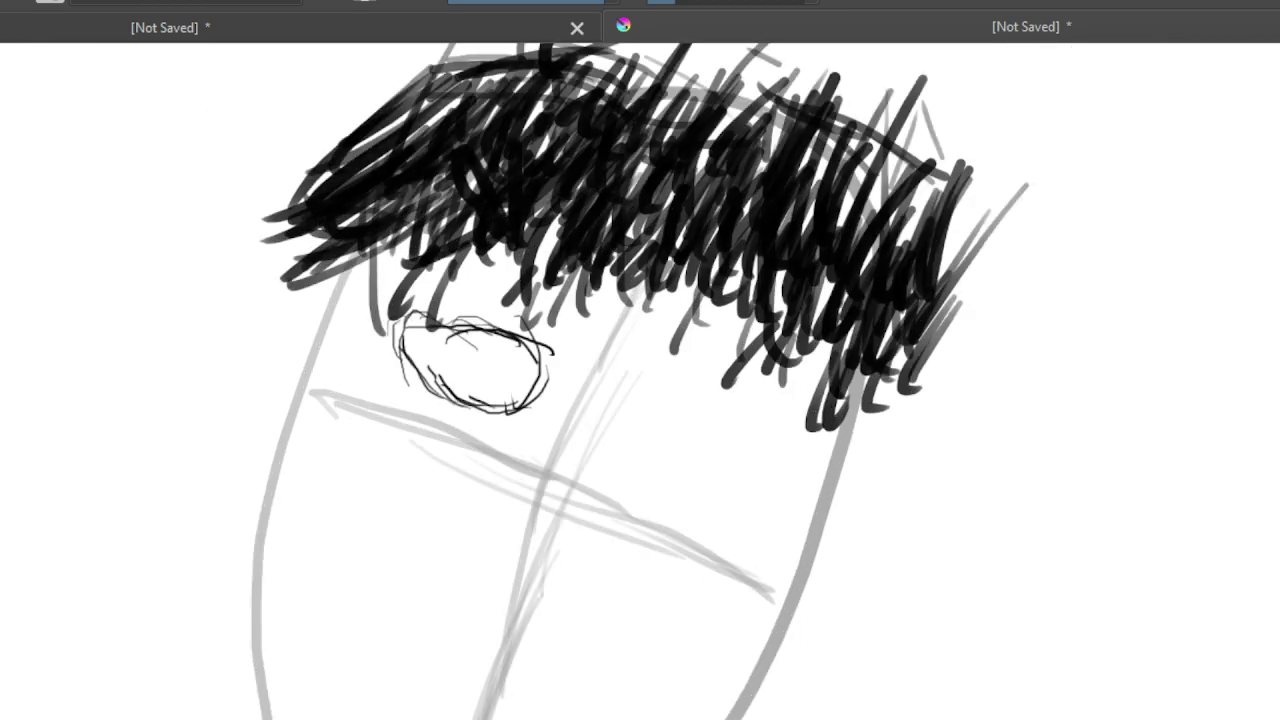
pyautogui.scroll(-2, 526, 500)
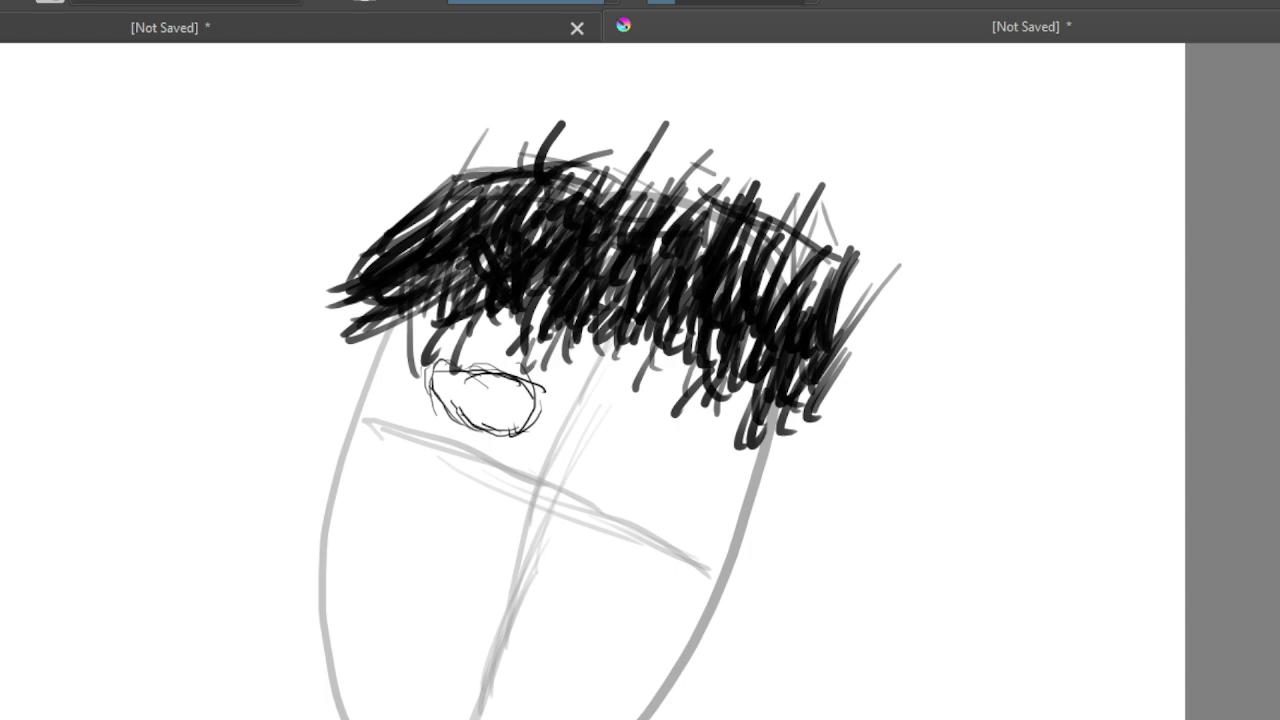
pyautogui.scroll(1, 480, 430)
pyautogui.scroll(-1, 480, 430)
pyautogui.moveTo(421, 352); pyautogui.dragTo(546, 452)
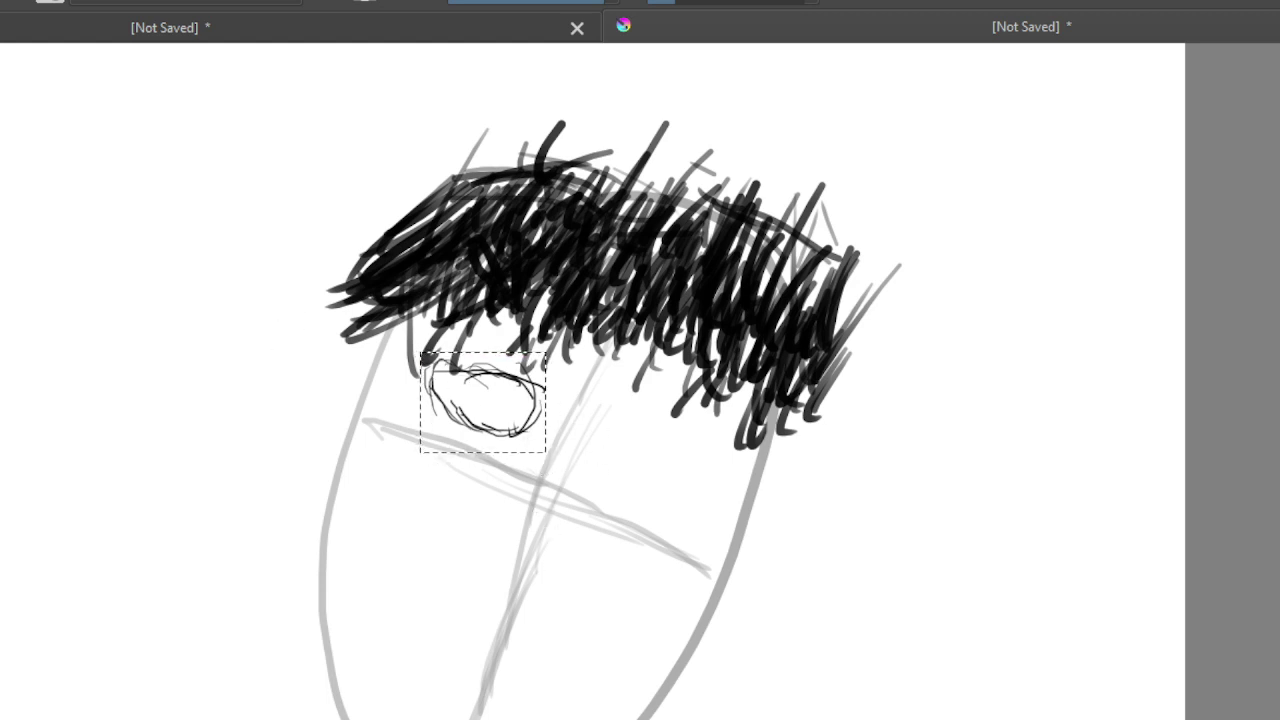
pyautogui.moveTo(428, 345)
pyautogui.mouseDown()
pyautogui.moveTo(426, 361)
pyautogui.moveTo(456, 370)
pyautogui.mouseUp()
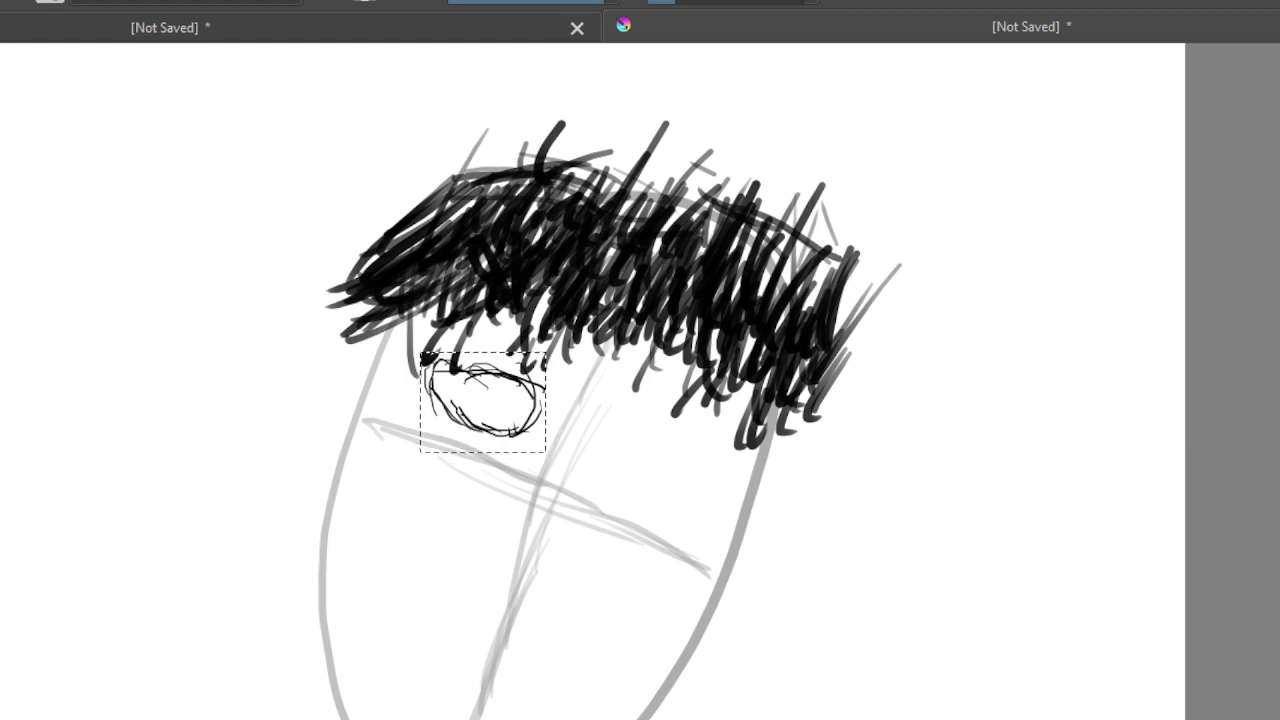
pyautogui.moveTo(372, 480)
pyautogui.mouseDown()
pyautogui.moveTo(413, 526)
pyautogui.moveTo(400, 520)
pyautogui.mouseUp()
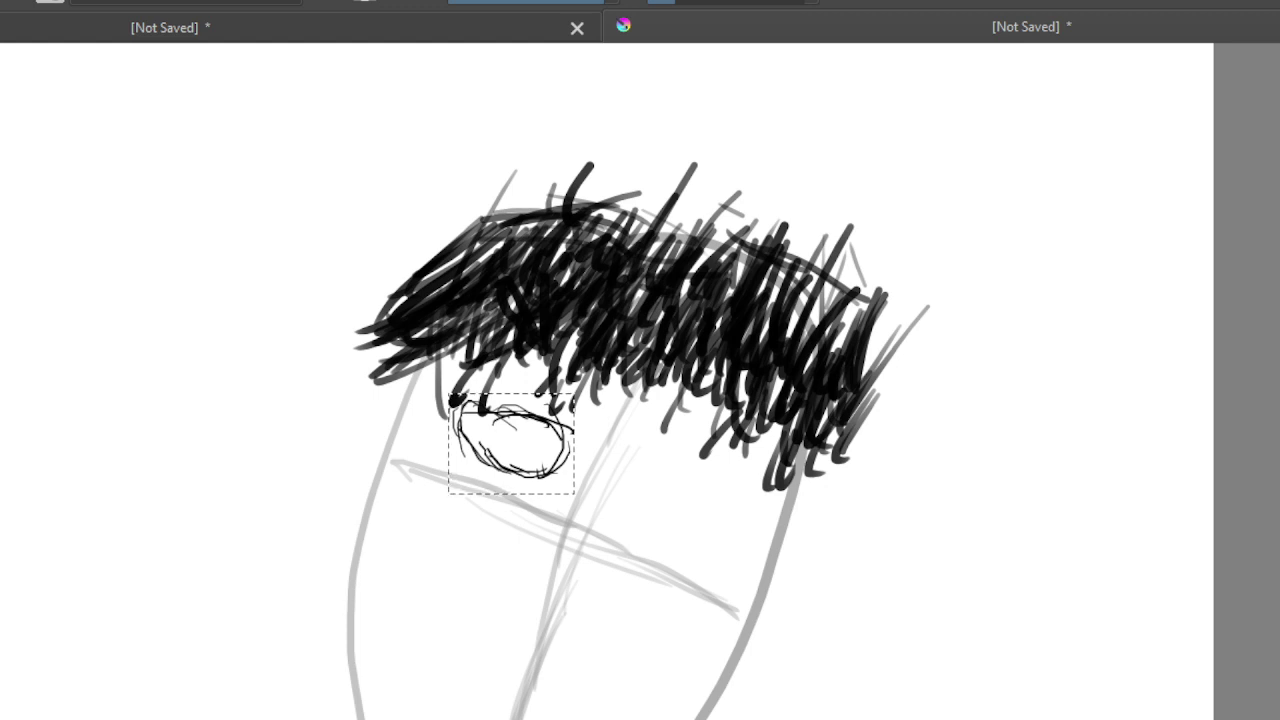
pyautogui.moveTo(580, 446); pyautogui.dragTo(750, 512)
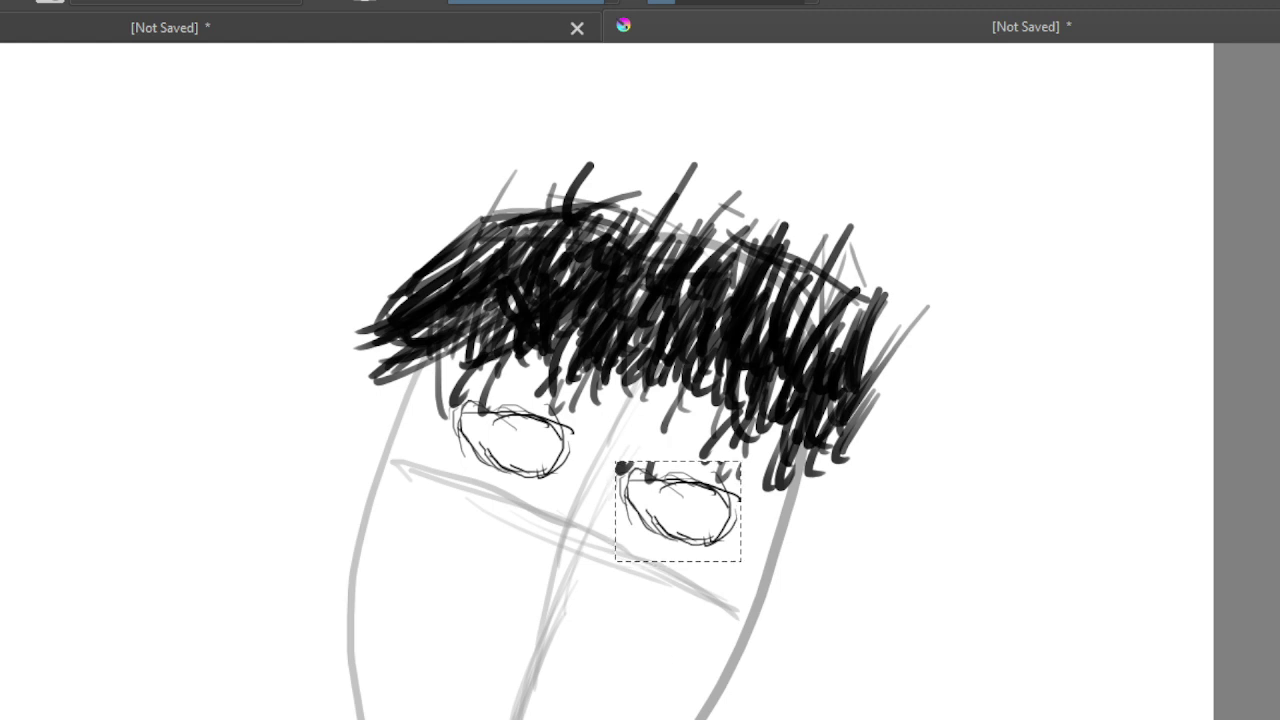
pyautogui.hotkey('ctrl', 'z')
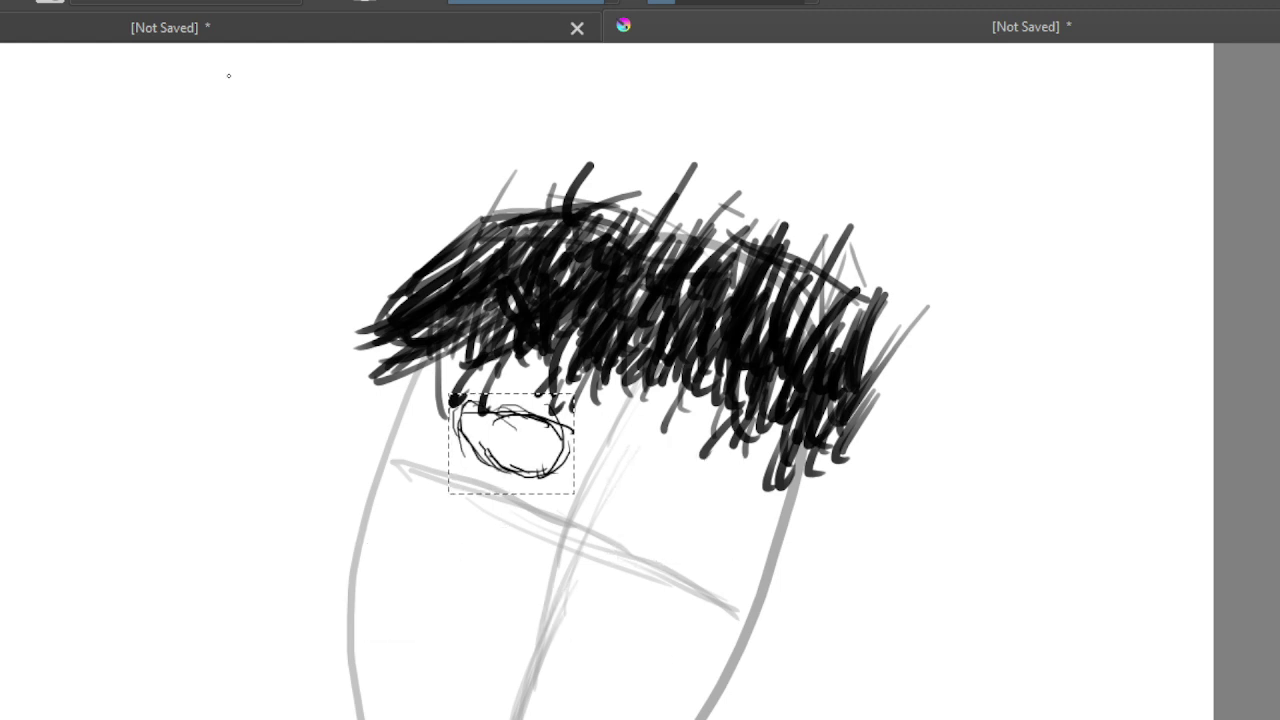
pyautogui.hotkey('ctrl', 'z')
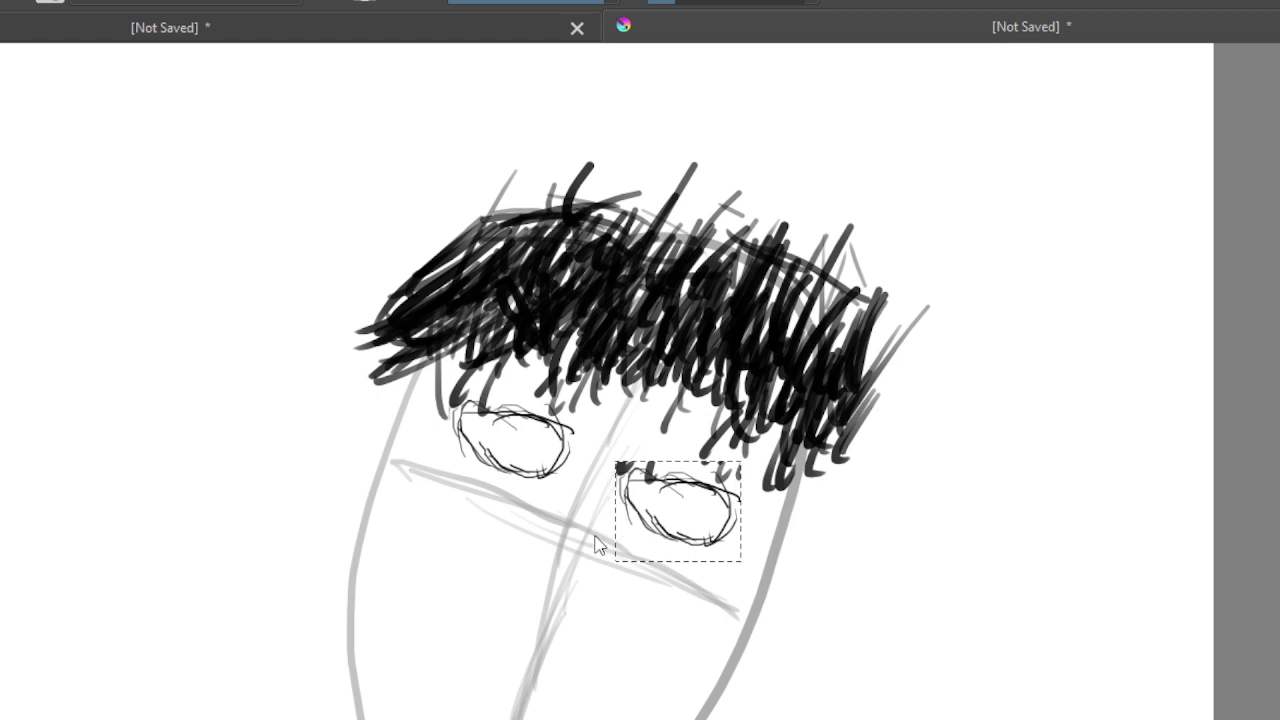
# - Deselect the copied eye and erase the stray hair marks above it
pyautogui.click(660, 560)
pyautogui.press('e')
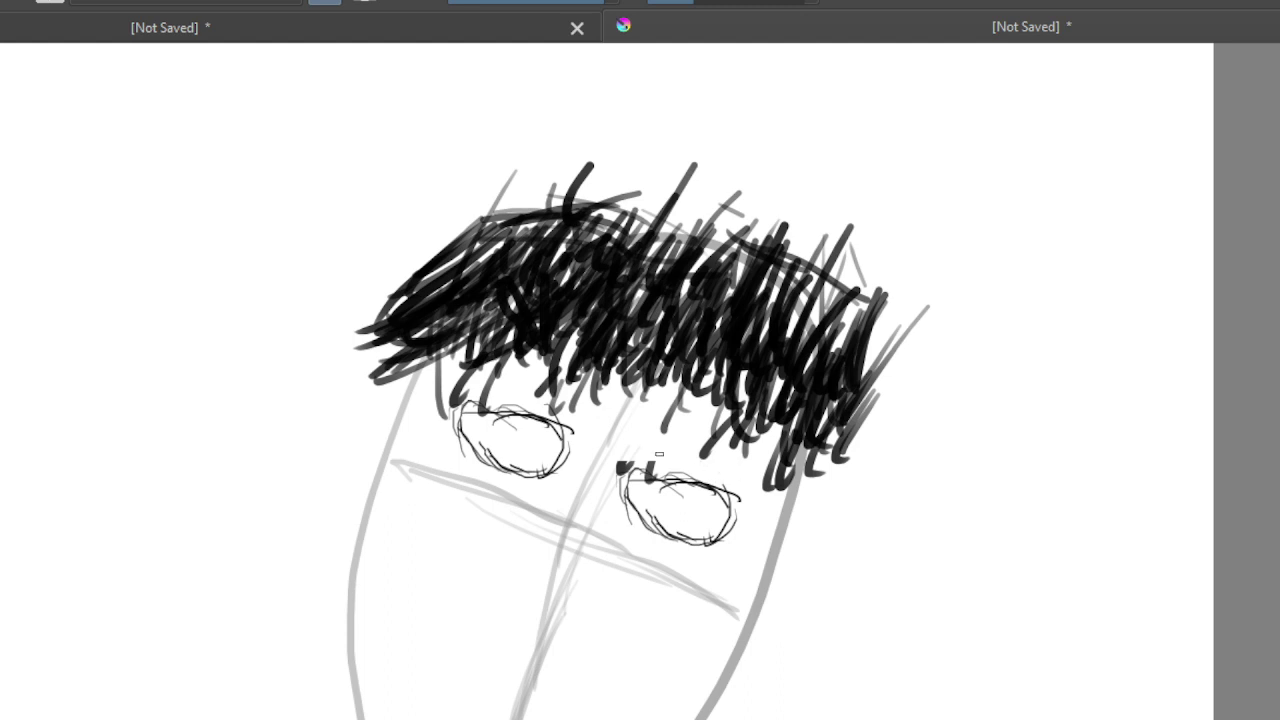
pyautogui.moveTo(659, 454)
pyautogui.mouseDown()
pyautogui.moveTo(650, 478)
pyautogui.moveTo(634, 461)
pyautogui.moveTo(619, 462)
pyautogui.moveTo(622, 474)
pyautogui.mouseUp()
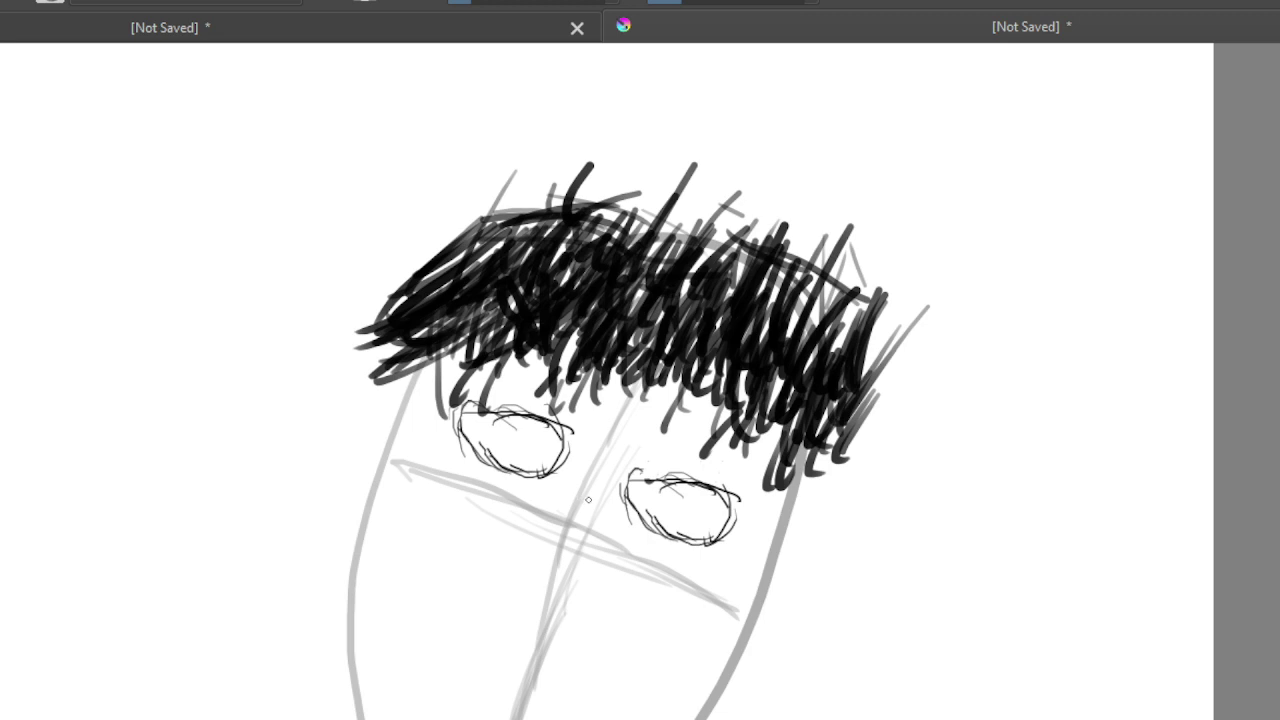
# - Draw an angular nose line near the centre guideline and a thick, slanted eyebrow above each eye
pyautogui.moveTo(583, 504)
pyautogui.mouseDown()
pyautogui.moveTo(581, 573)
pyautogui.moveTo(592, 561)
pyautogui.moveTo(567, 603)
pyautogui.mouseUp()
pyautogui.moveTo(458, 391); pyautogui.dragTo(584, 408)
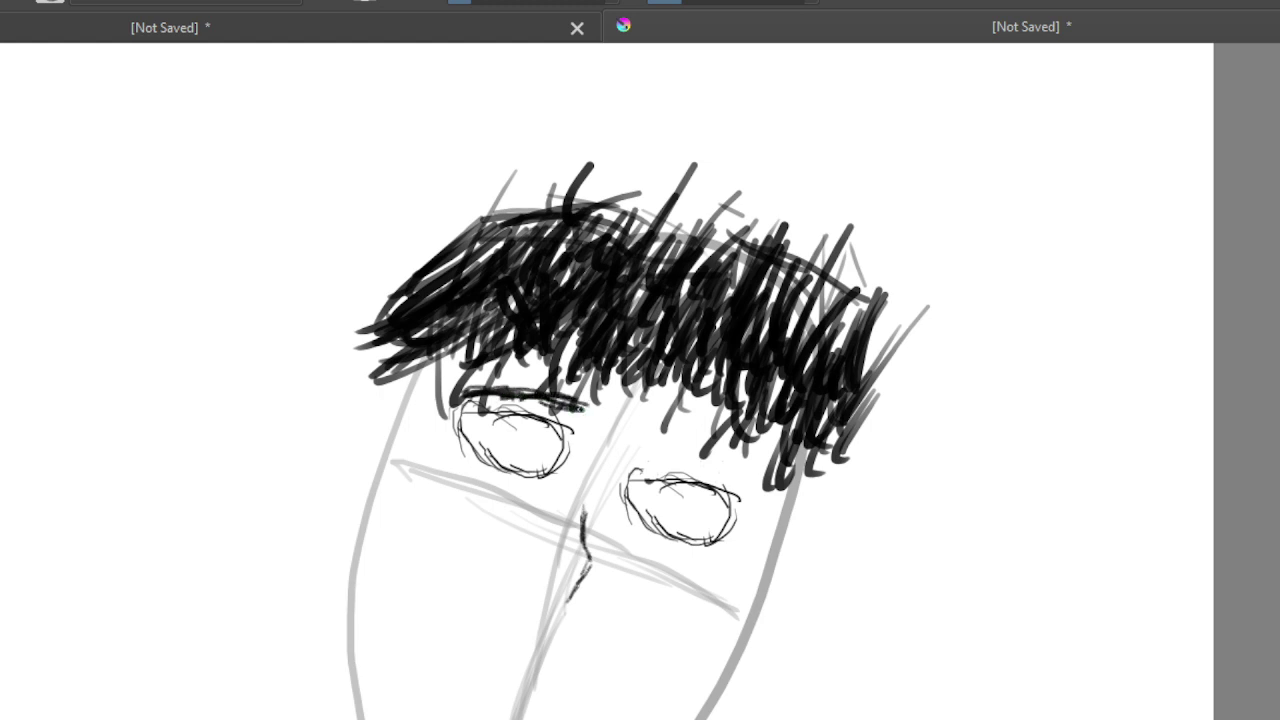
pyautogui.moveTo(671, 437)
pyautogui.mouseDown()
pyautogui.moveTo(652, 444)
pyautogui.moveTo(712, 444)
pyautogui.moveTo(646, 447)
pyautogui.moveTo(764, 458)
pyautogui.moveTo(682, 446)
pyautogui.moveTo(734, 462)
pyautogui.mouseUp()
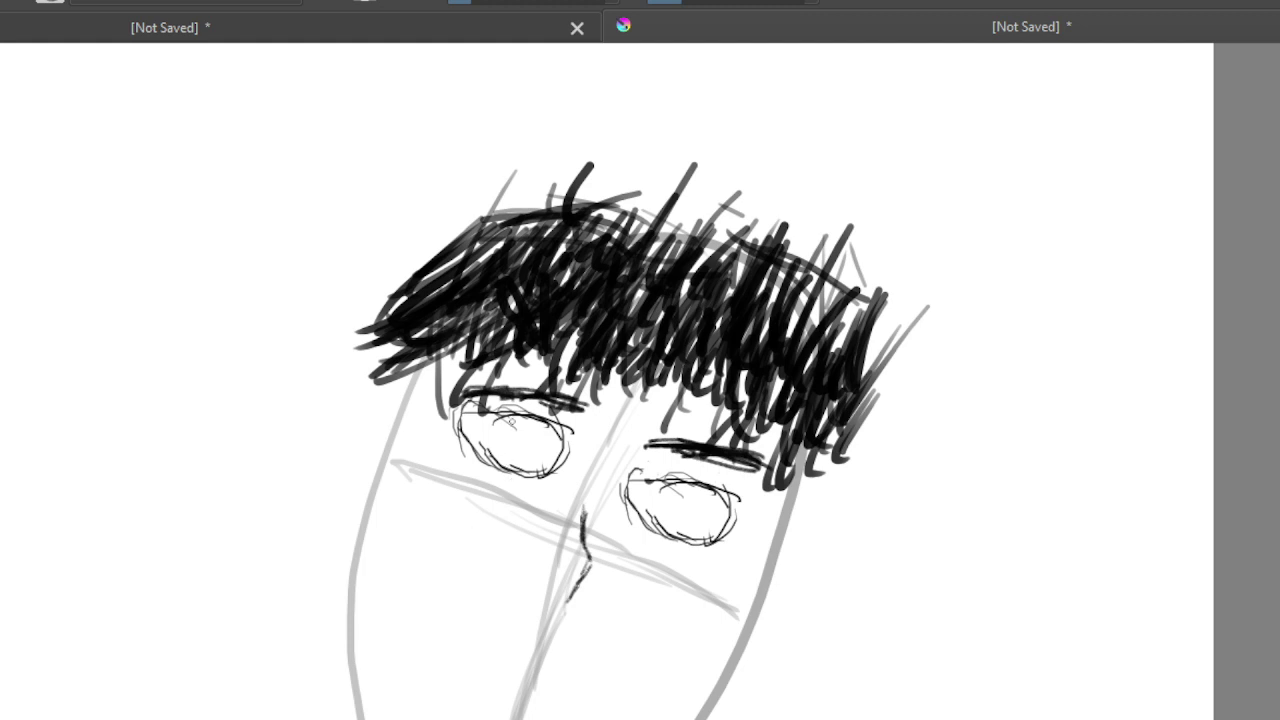
# - Draw a dark-edged oval iris inside the left eye, undoing the misplaced strokes
pyautogui.moveTo(513, 424)
pyautogui.mouseDown()
pyautogui.moveTo(504, 454)
pyautogui.moveTo(518, 426)
pyautogui.moveTo(507, 446)
pyautogui.moveTo(511, 432)
pyautogui.moveTo(543, 428)
pyautogui.moveTo(550, 472)
pyautogui.mouseUp()
pyautogui.hotkey('ctrl', 'z')
pyautogui.moveTo(553, 428)
pyautogui.mouseDown()
pyautogui.moveTo(550, 474)
pyautogui.moveTo(502, 465)
pyautogui.moveTo(518, 428)
pyautogui.moveTo(512, 444)
pyautogui.moveTo(552, 474)
pyautogui.moveTo(556, 448)
pyautogui.moveTo(547, 476)
pyautogui.moveTo(510, 468)
pyautogui.moveTo(510, 452)
pyautogui.moveTo(524, 462)
pyautogui.mouseUp()
pyautogui.hotkey('ctrl', 'z')
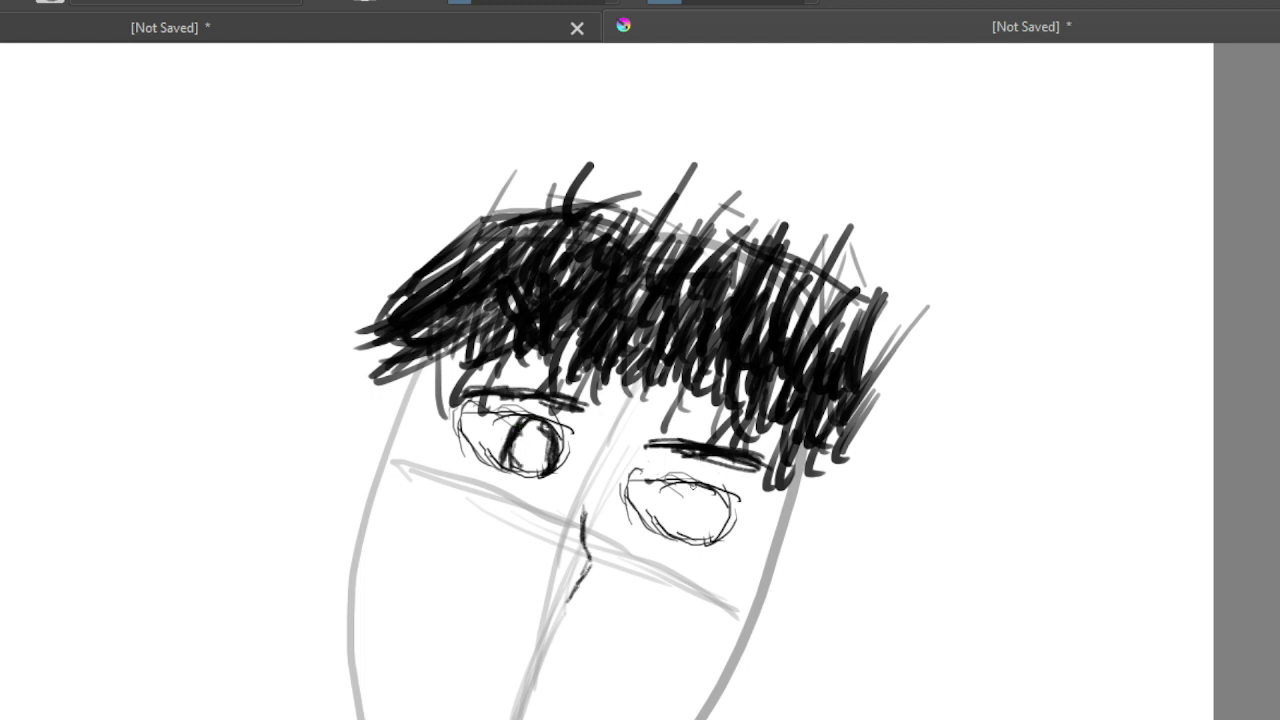
# - Draw a matching oval iris inside the right eye, undoing and redrawing the misplaced strokes
pyautogui.moveTo(668, 484)
pyautogui.mouseDown()
pyautogui.moveTo(665, 527)
pyautogui.moveTo(667, 492)
pyautogui.moveTo(667, 529)
pyautogui.moveTo(668, 494)
pyautogui.mouseUp()
pyautogui.moveTo(676, 490); pyautogui.dragTo(668, 526)
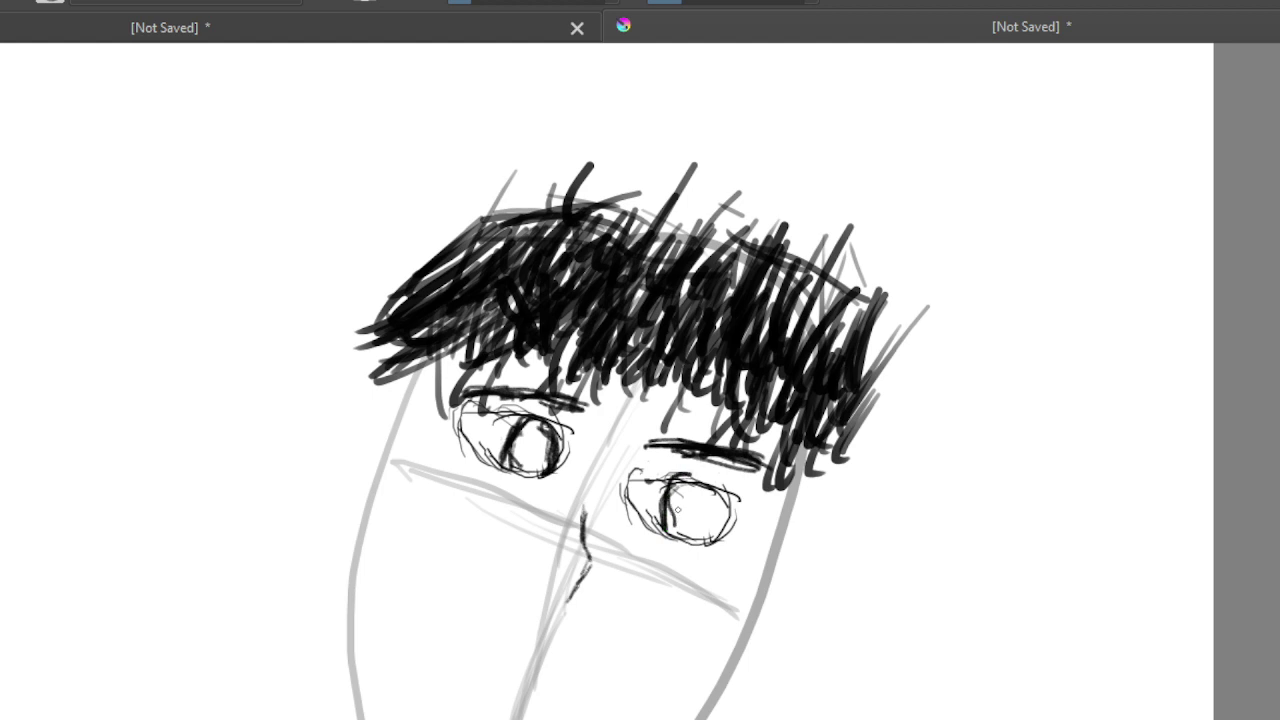
pyautogui.hotkey('ctrl', 'z')
pyautogui.hotkey('ctrl', 'z')
pyautogui.hotkey('ctrl', 'z')
pyautogui.hotkey('ctrl', 'z')
pyautogui.hotkey('ctrl', 'z')
pyautogui.hotkey('ctrl', 'z')
pyautogui.moveTo(682, 483)
pyautogui.mouseDown()
pyautogui.moveTo(664, 532)
pyautogui.moveTo(666, 516)
pyautogui.moveTo(714, 530)
pyautogui.mouseUp()
pyautogui.moveTo(716, 524); pyautogui.dragTo(710, 534)
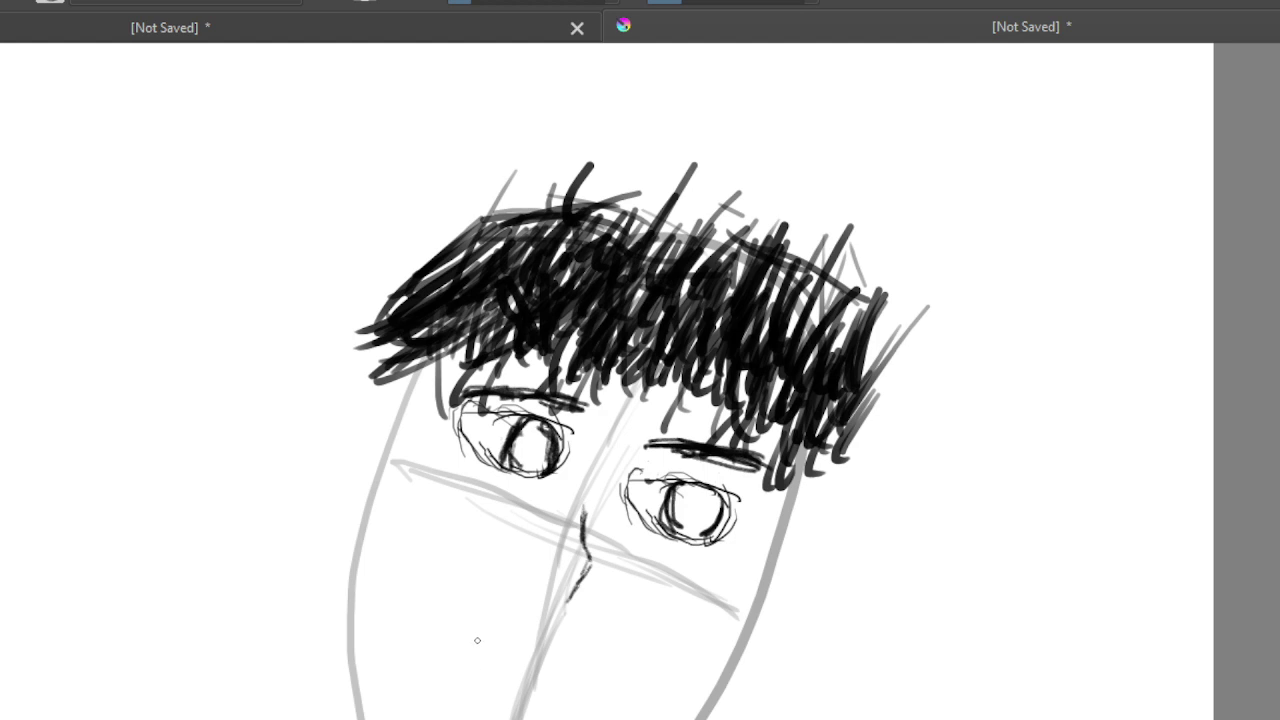
# - Draw a slightly smiling mouth line below the nose and start the dark face outline beside the left eye
pyautogui.moveTo(472, 630)
pyautogui.mouseDown()
pyautogui.moveTo(517, 685)
pyautogui.moveTo(504, 668)
pyautogui.moveTo(532, 684)
pyautogui.moveTo(549, 673)
pyautogui.moveTo(497, 674)
pyautogui.moveTo(629, 691)
pyautogui.moveTo(616, 673)
pyautogui.moveTo(656, 680)
pyautogui.mouseUp()
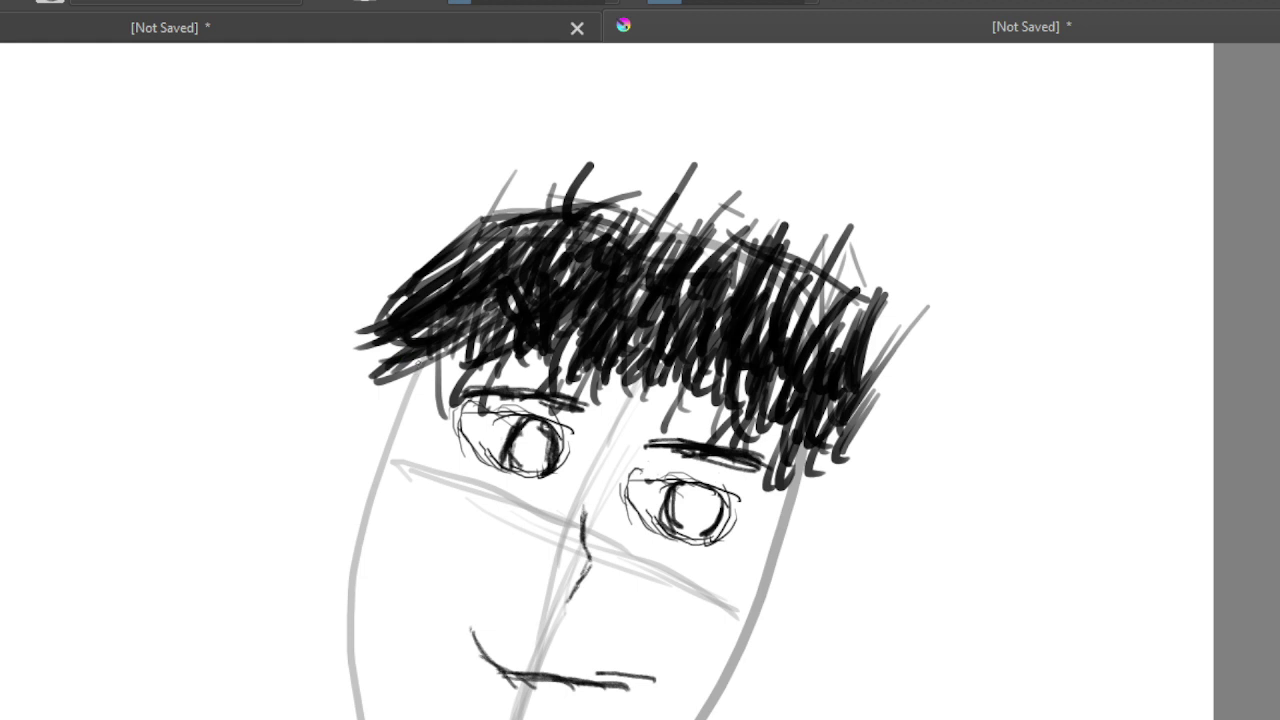
pyautogui.moveTo(414, 380)
pyautogui.mouseDown()
pyautogui.moveTo(388, 444)
pyautogui.moveTo(401, 672)
pyautogui.moveTo(446, 719)
pyautogui.mouseUp()
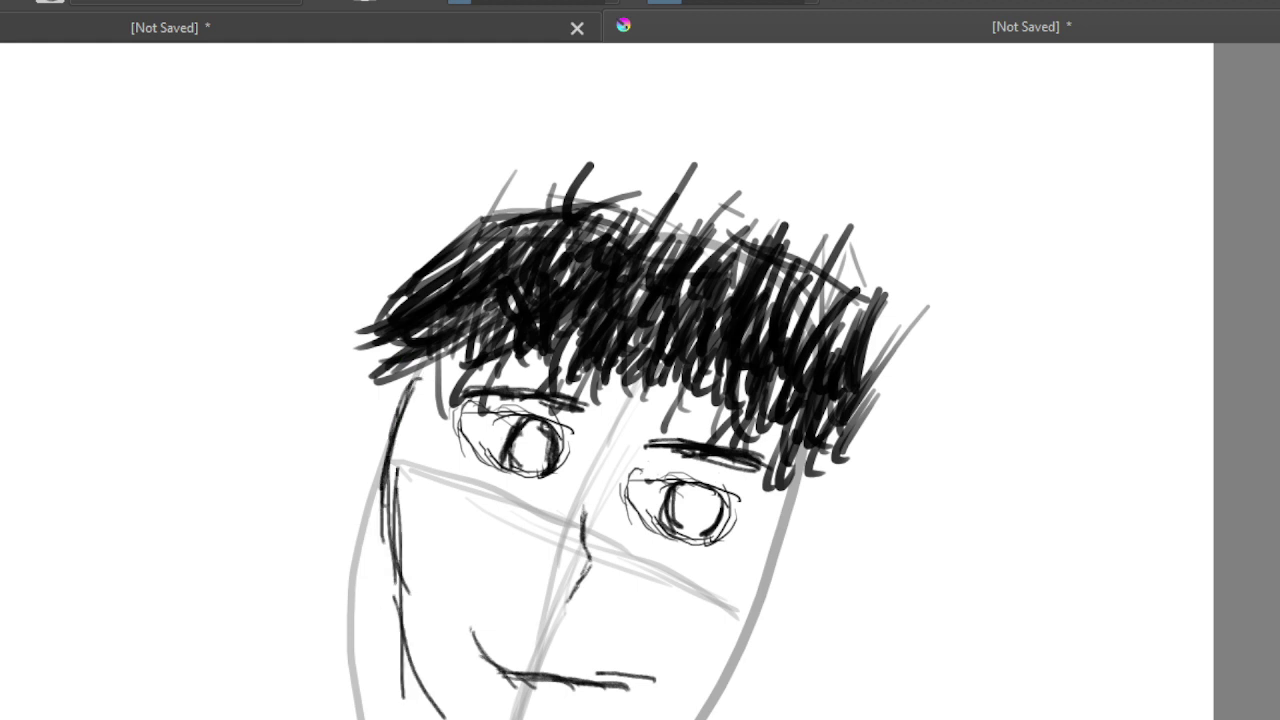
pyautogui.moveTo(404, 670)
pyautogui.mouseDown()
pyautogui.moveTo(444, 719)
pyautogui.moveTo(464, 719)
pyautogui.mouseUp()
pyautogui.hotkey('ctrl', 'z')
pyautogui.hotkey('ctrl', 'z')
pyautogui.hotkey('ctrl', 'z')
pyautogui.hotkey('ctrl', 'z')
pyautogui.hotkey('ctrl', 'z')
pyautogui.hotkey('ctrl', 'z')
pyautogui.hotkey('ctrl', 'z')
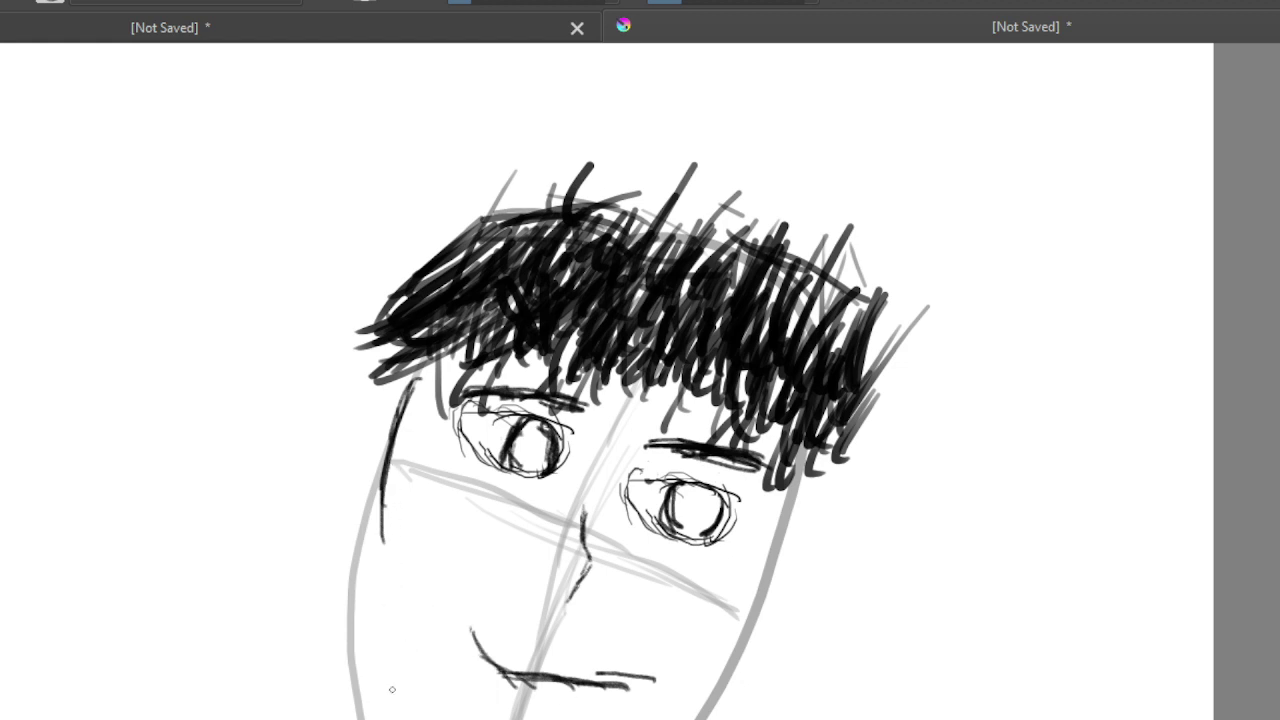
pyautogui.moveTo(380, 496); pyautogui.dragTo(375, 594)
pyautogui.moveTo(372, 528); pyautogui.dragTo(390, 656)
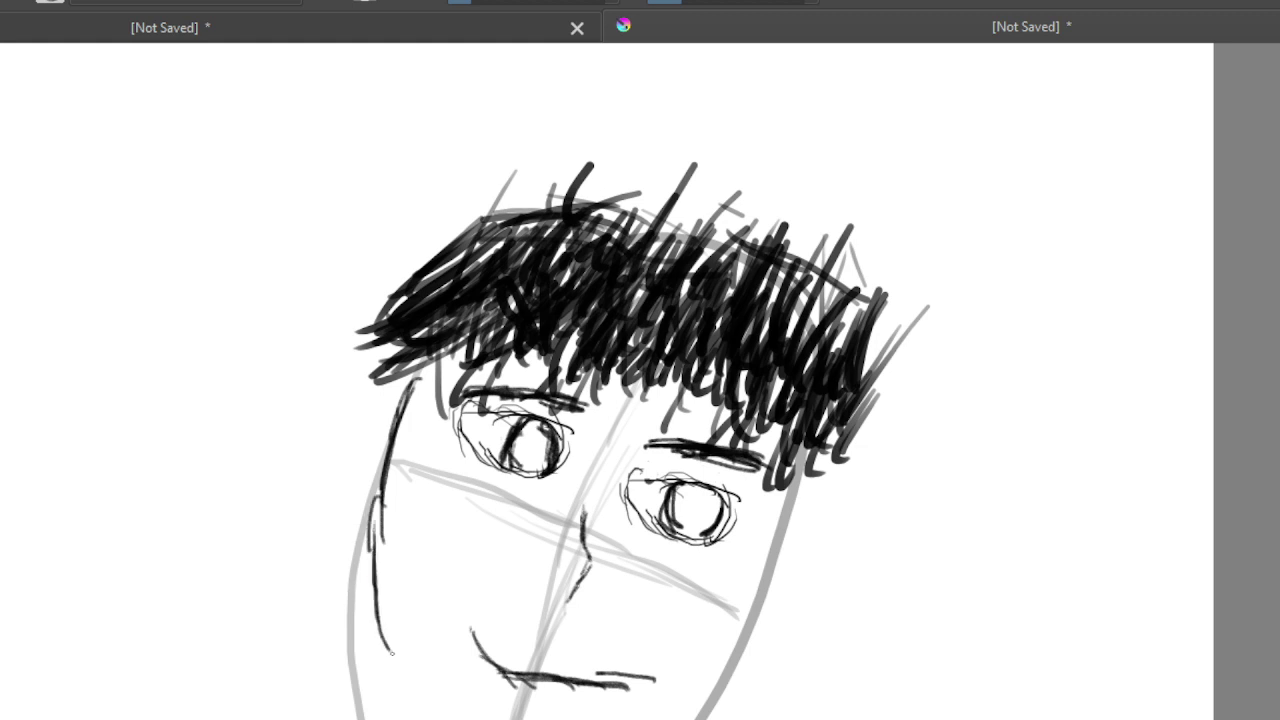
pyautogui.moveTo(370, 566); pyautogui.dragTo(384, 678)
pyautogui.hotkey('ctrl', 'z')
pyautogui.hotkey('ctrl', 'z')
pyautogui.hotkey('ctrl', 'z')
pyautogui.hotkey('ctrl', 'z')
pyautogui.hotkey('ctrl', 'z')
# - Trace the faded face contour with dark strokes down the left cheek and along the right side up to the hair
pyautogui.moveTo(378, 522)
pyautogui.mouseDown()
pyautogui.moveTo(358, 562)
pyautogui.moveTo(357, 532)
pyautogui.moveTo(356, 612)
pyautogui.mouseUp()
pyautogui.moveTo(362, 544); pyautogui.dragTo(354, 658)
pyautogui.moveTo(358, 590); pyautogui.dragTo(364, 715)
pyautogui.moveTo(358, 646)
pyautogui.mouseDown()
pyautogui.moveTo(352, 716)
pyautogui.moveTo(372, 716)
pyautogui.mouseUp()
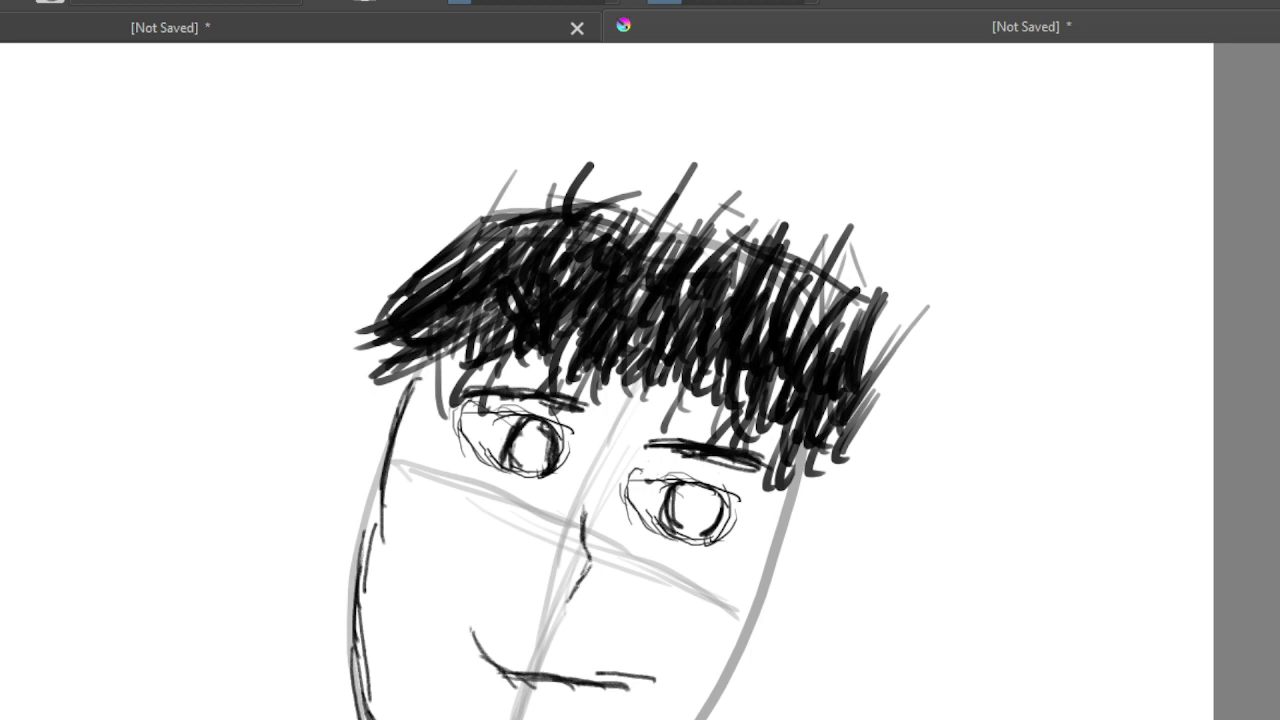
pyautogui.moveTo(692, 718)
pyautogui.mouseDown()
pyautogui.moveTo(760, 612)
pyautogui.moveTo(802, 476)
pyautogui.mouseUp()
pyautogui.moveTo(784, 538)
pyautogui.mouseDown()
pyautogui.moveTo(800, 478)
pyautogui.moveTo(806, 490)
pyautogui.mouseUp()
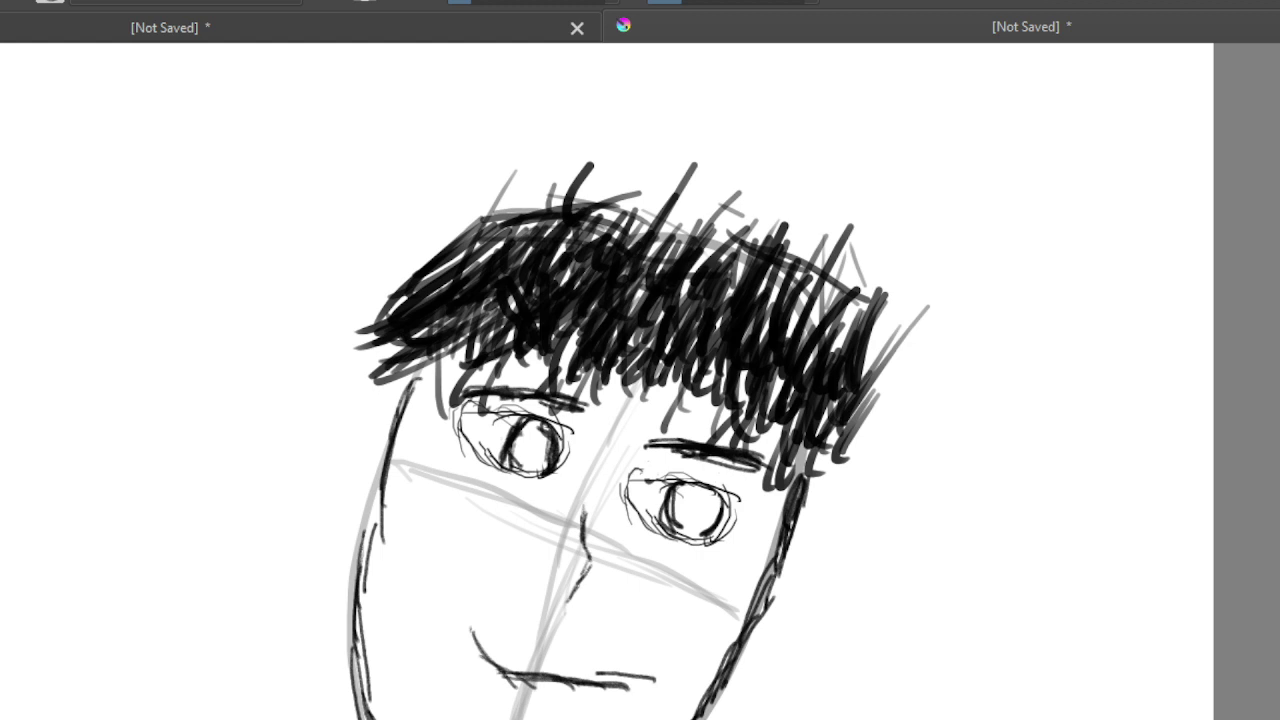
pyautogui.press('e')
pyautogui.moveTo(683, 512); pyautogui.dragTo(674, 510)
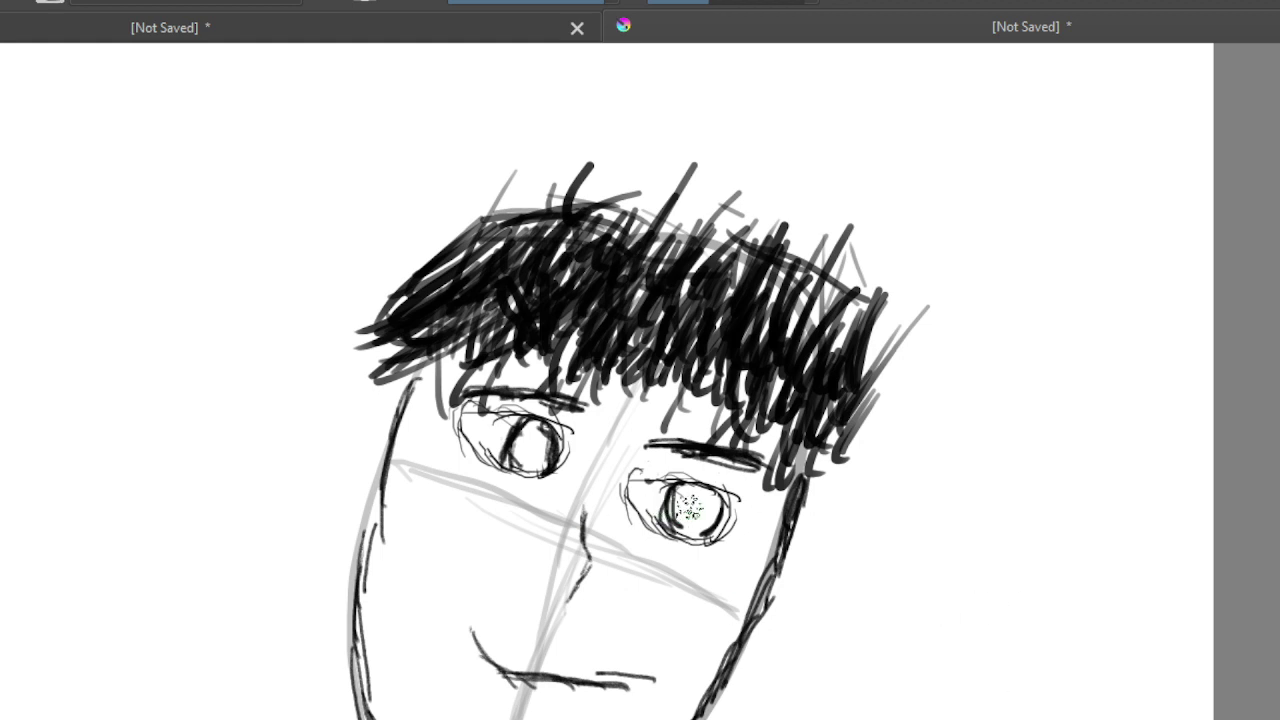
pyautogui.click(688, 507)
pyautogui.click(693, 511)
pyautogui.keyDown('ctrl'); pyautogui.click(726, 517); pyautogui.keyUp('ctrl')
pyautogui.hotkey('ctrl', 'z')
pyautogui.press('e')
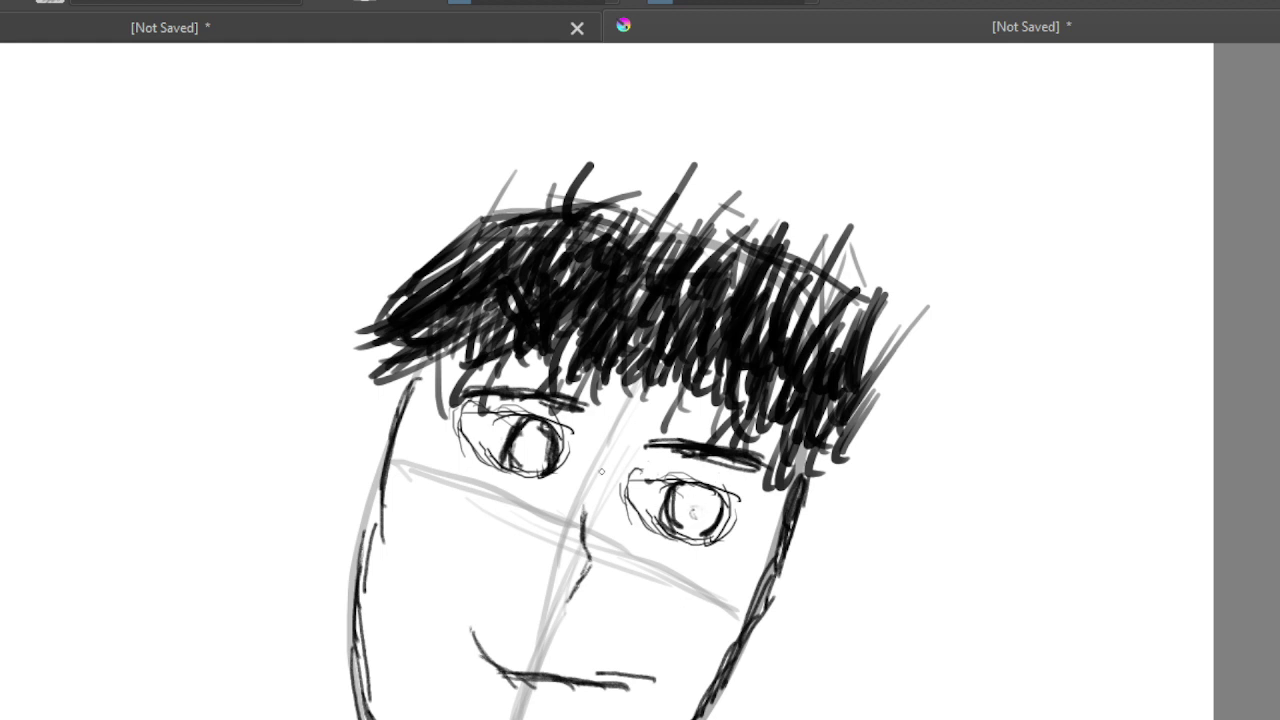
pyautogui.moveTo(693, 513); pyautogui.dragTo(697, 511)
pyautogui.hotkey('ctrl', 'z')
pyautogui.hotkey('ctrl', 'z')
pyautogui.hotkey('ctrl', 'z')
pyautogui.press(']')
pyautogui.press('[')
pyautogui.moveTo(704, 500)
pyautogui.mouseDown()
pyautogui.moveTo(682, 510)
pyautogui.moveTo(704, 512)
pyautogui.moveTo(692, 516)
pyautogui.mouseUp()
pyautogui.hotkey('ctrl', 'z')
pyautogui.hotkey('ctrl', 'z')
pyautogui.hotkey('ctrl', 'z')
pyautogui.hotkey('ctrl', 'z')
# - Paint a small blue pupil dot in the centre of each iris, undoing the misplaced strokes
pyautogui.click(618, 3)
pyautogui.moveTo(695, 500); pyautogui.dragTo(698, 508)
pyautogui.hotkey('ctrl', 'z')
pyautogui.hotkey('ctrl', 'z')
pyautogui.hotkey('ctrl', 'z')
pyautogui.hotkey('ctrl', 'z')
pyautogui.moveTo(533, 448); pyautogui.dragTo(535, 460)
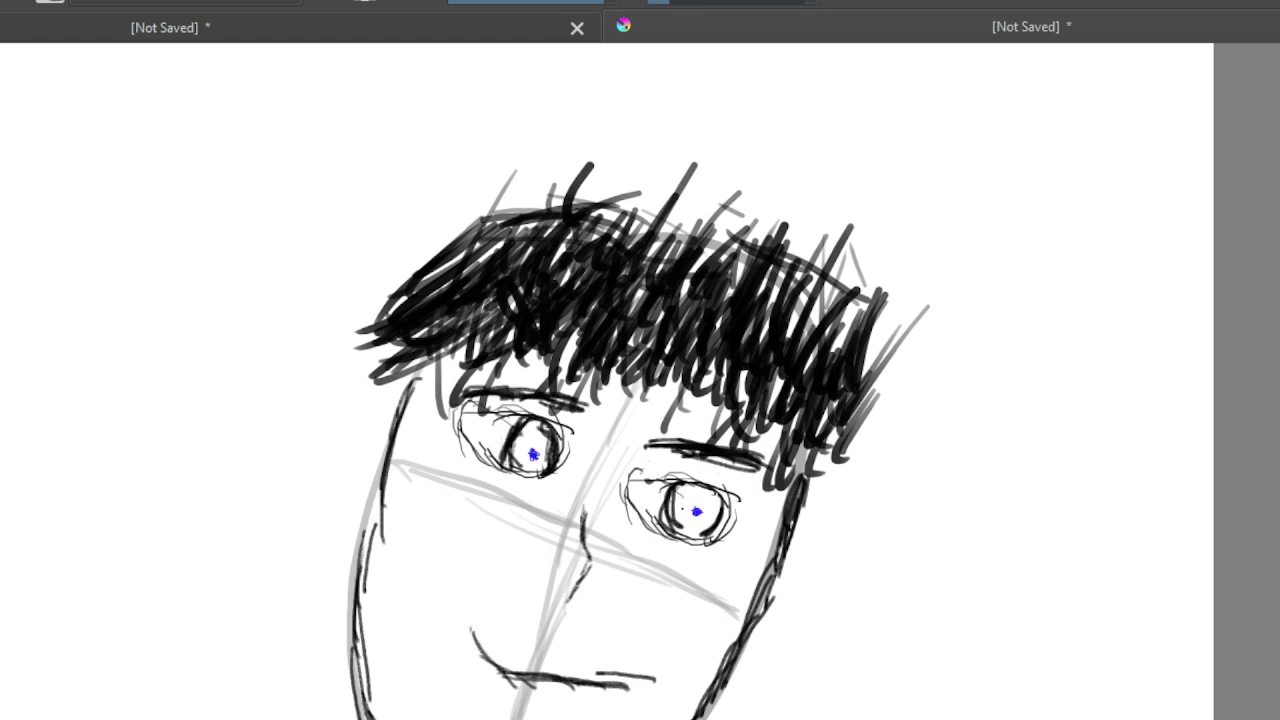
# - Shade the right iris with dense black scribbles around its blue pupil
pyautogui.moveTo(674, 500)
pyautogui.mouseDown()
pyautogui.moveTo(672, 518)
pyautogui.moveTo(680, 488)
pyautogui.moveTo(680, 520)
pyautogui.moveTo(708, 516)
pyautogui.moveTo(690, 530)
pyautogui.moveTo(684, 514)
pyautogui.moveTo(690, 530)
pyautogui.moveTo(714, 526)
pyautogui.moveTo(714, 492)
pyautogui.moveTo(720, 506)
pyautogui.moveTo(706, 490)
pyautogui.moveTo(696, 502)
pyautogui.moveTo(692, 486)
pyautogui.moveTo(678, 494)
pyautogui.moveTo(702, 518)
pyautogui.mouseUp()
pyautogui.moveTo(678, 526); pyautogui.dragTo(700, 523)
pyautogui.moveTo(704, 522)
pyautogui.mouseDown()
pyautogui.moveTo(700, 493)
pyautogui.moveTo(712, 495)
pyautogui.mouseUp()
pyautogui.moveTo(714, 496); pyautogui.dragTo(718, 524)
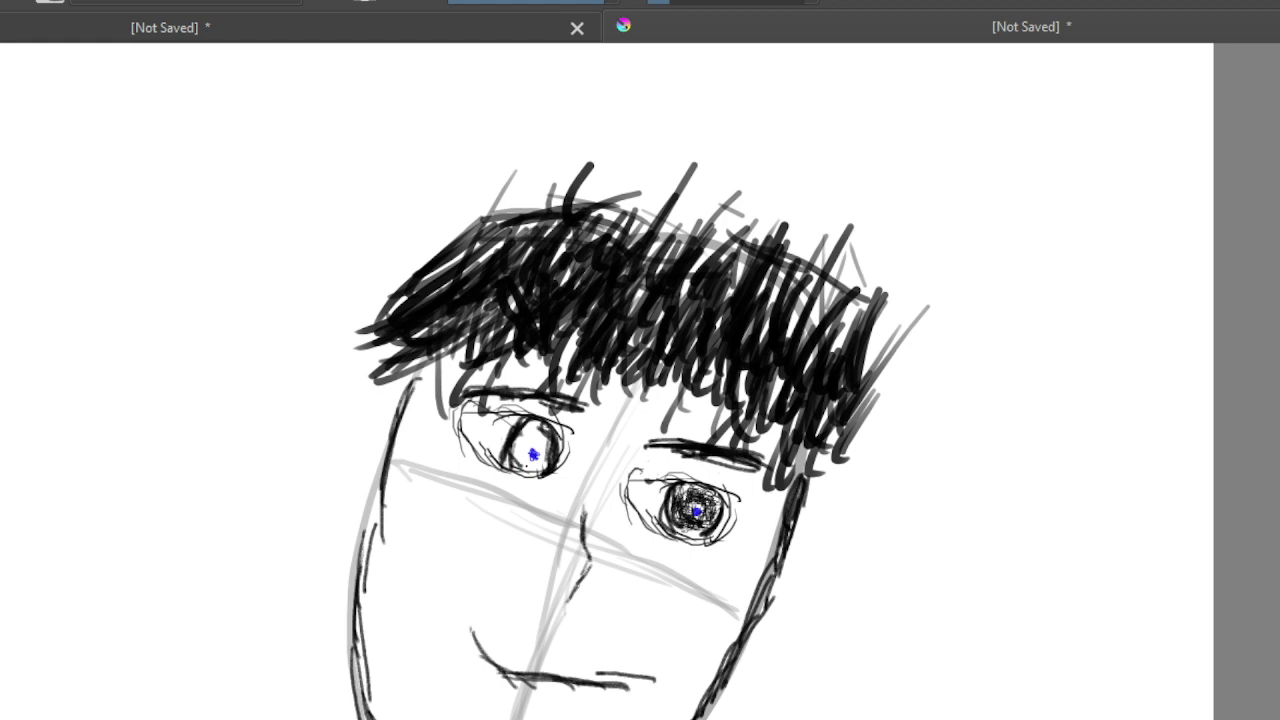
# - Fill the left iris with black scribbled shading, leaving its blue pupil uncovered
pyautogui.moveTo(524, 446)
pyautogui.mouseDown()
pyautogui.moveTo(511, 467)
pyautogui.moveTo(518, 454)
pyautogui.moveTo(530, 470)
pyautogui.moveTo(548, 456)
pyautogui.moveTo(540, 472)
pyautogui.mouseUp()
pyautogui.moveTo(542, 468); pyautogui.dragTo(524, 469)
pyautogui.moveTo(534, 458); pyautogui.dragTo(518, 468)
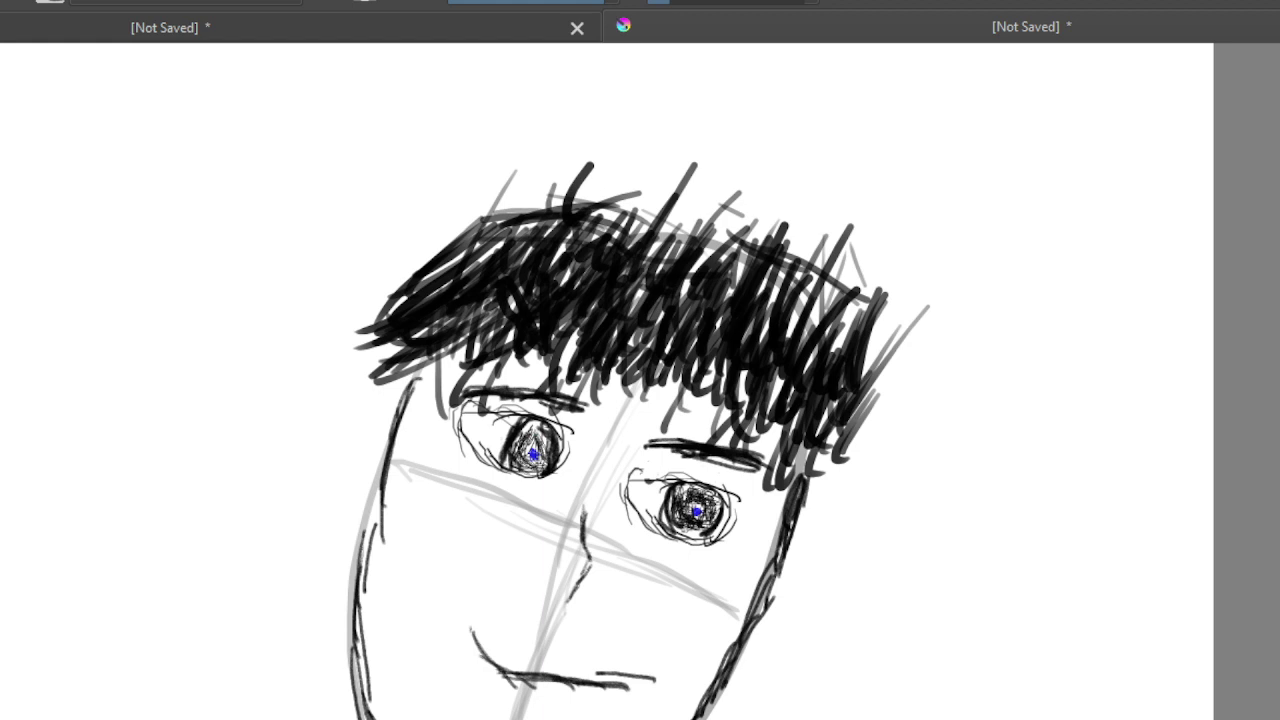
pyautogui.moveTo(530, 448)
pyautogui.mouseDown()
pyautogui.moveTo(526, 428)
pyautogui.moveTo(538, 462)
pyautogui.moveTo(527, 470)
pyautogui.moveTo(537, 451)
pyautogui.moveTo(522, 452)
pyautogui.moveTo(534, 455)
pyautogui.mouseUp()
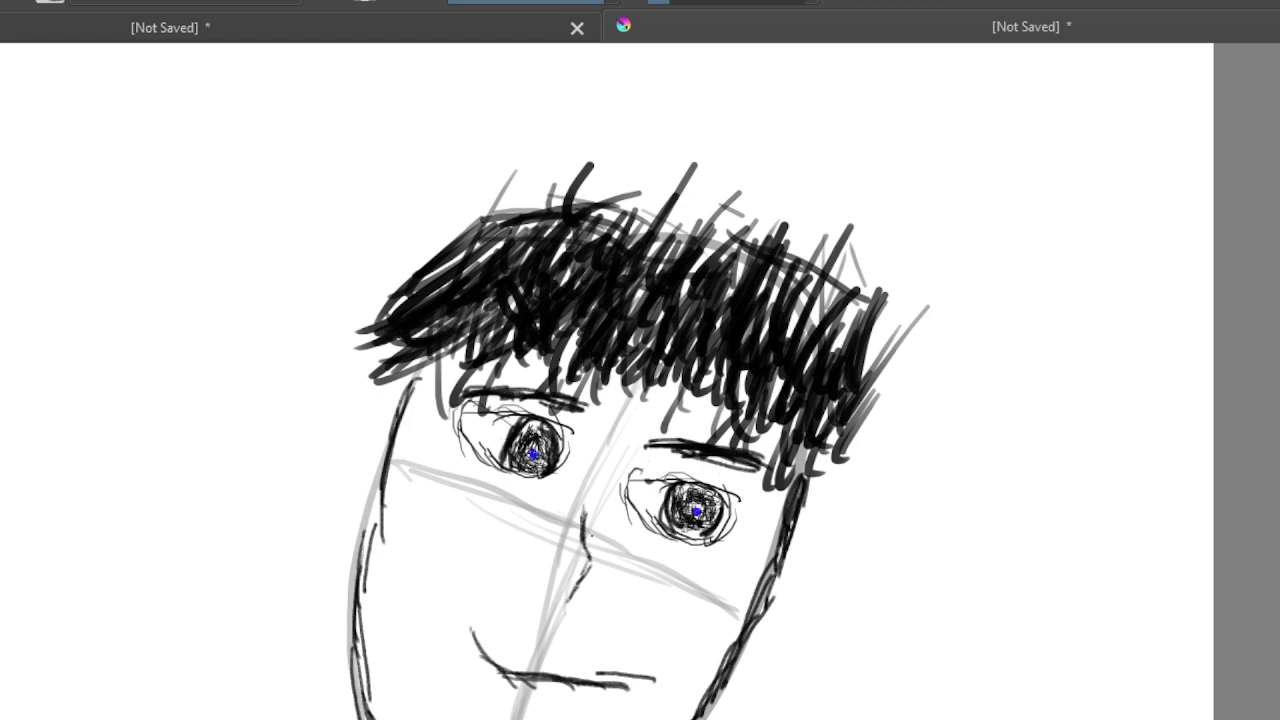
# - Review the whole face drawing together with the handwritten title on the page
pyautogui.scroll(5, 587, 530)
pyautogui.scroll(-8, 587, 530)
pyautogui.scroll(3, 587, 530)
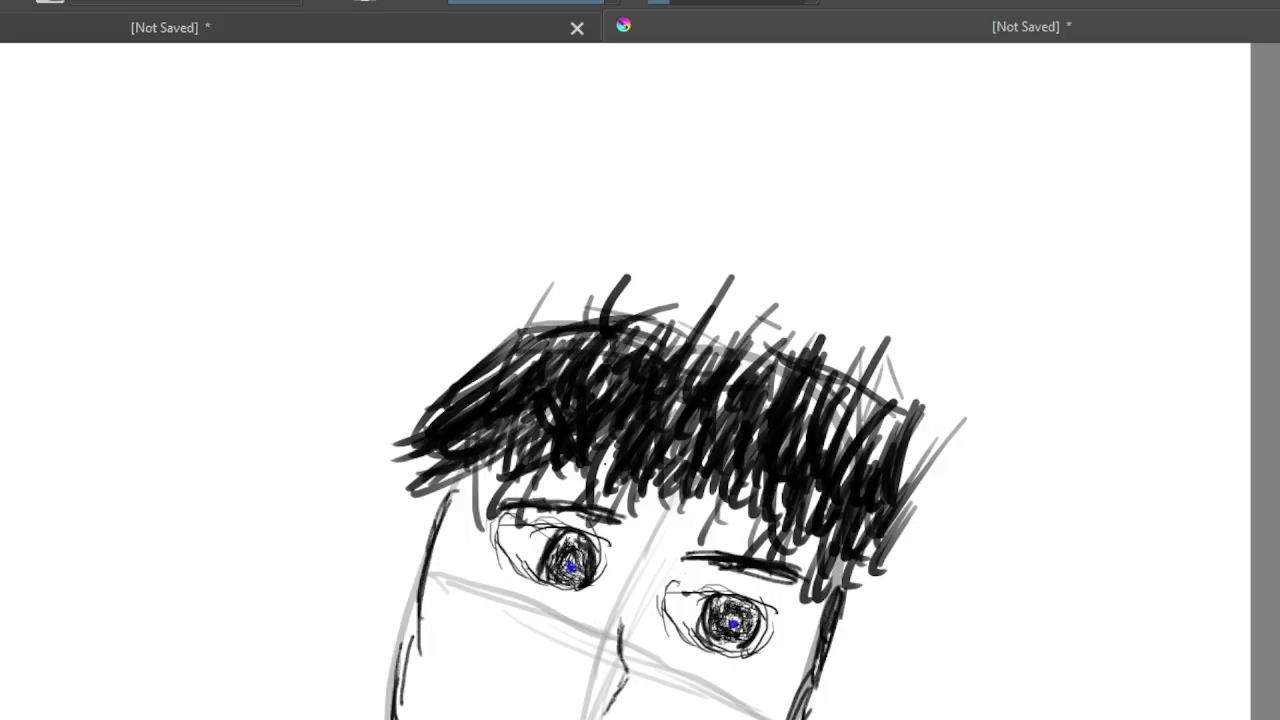
pyautogui.scroll(-3, 587, 530)
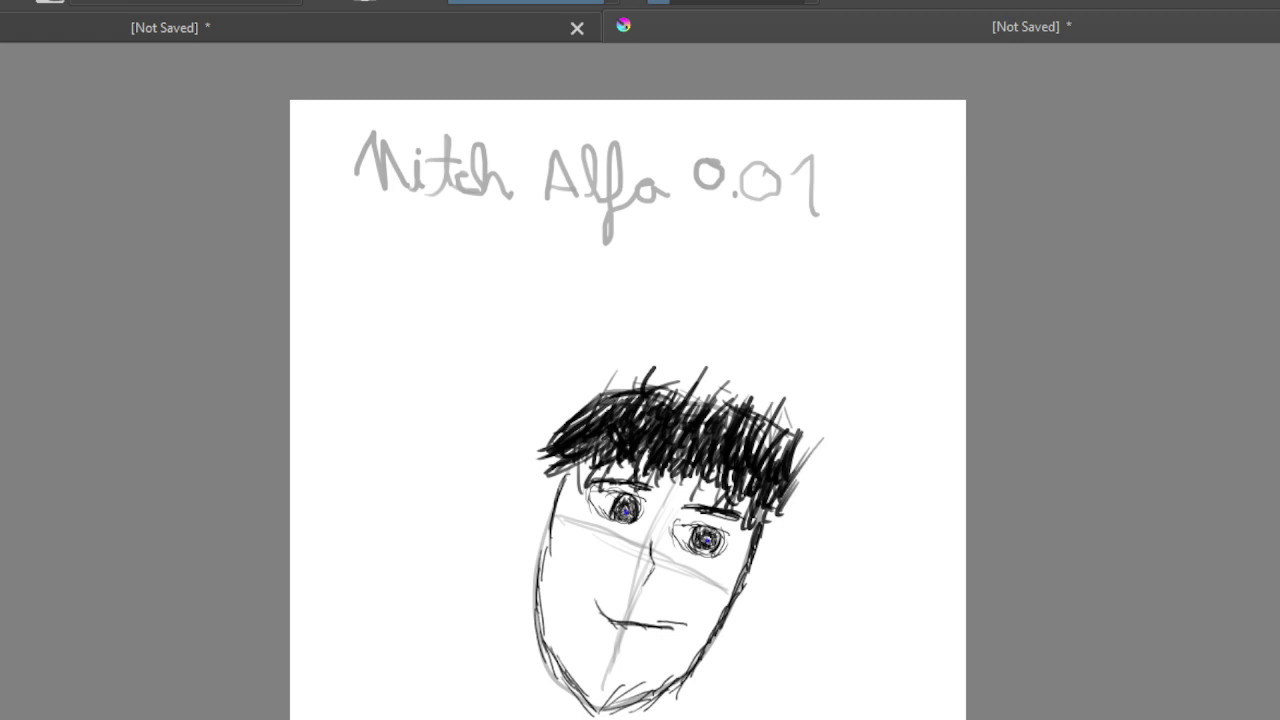
pyautogui.scroll(2, 640, 400)
pyautogui.scroll(-3, 475, 380)
pyautogui.scroll(2, 518, 380)
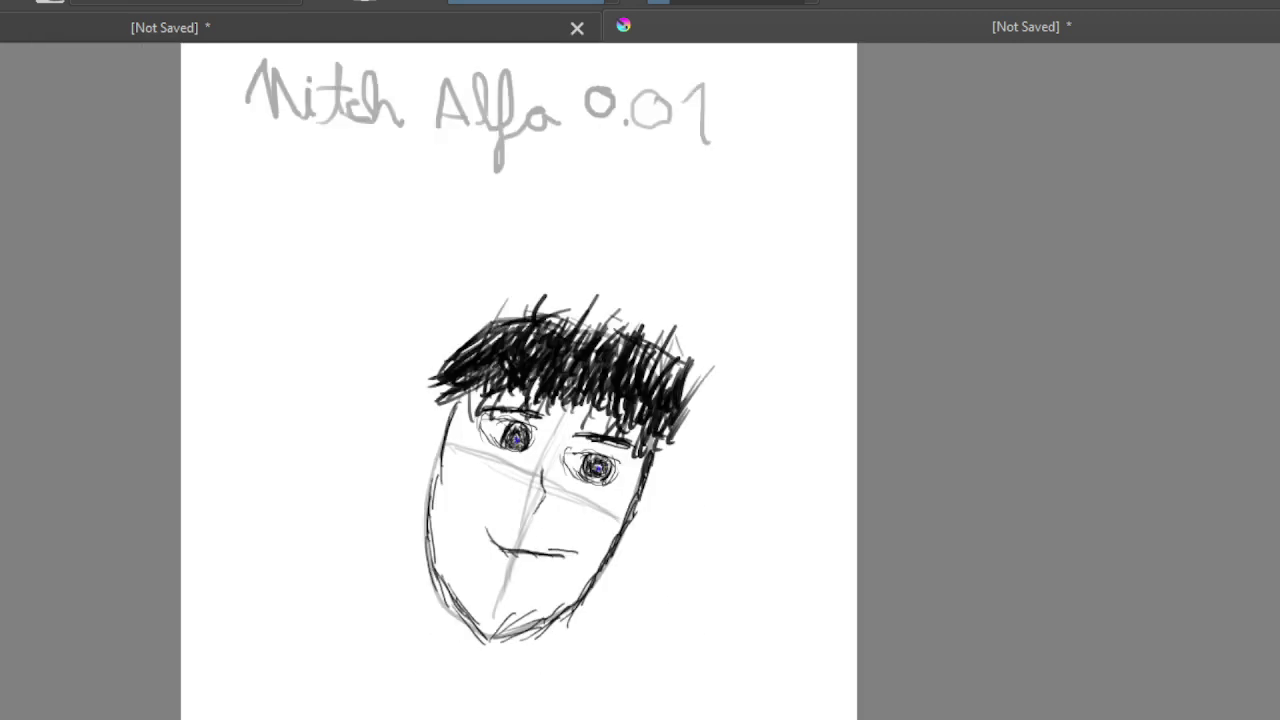